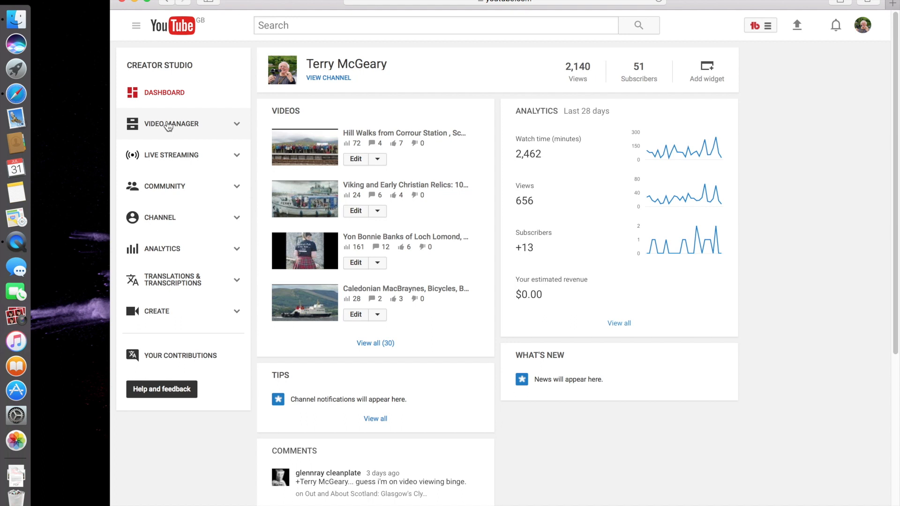
- Open the Video Manager and look through the list of uploaded videos
left_click(163, 125)
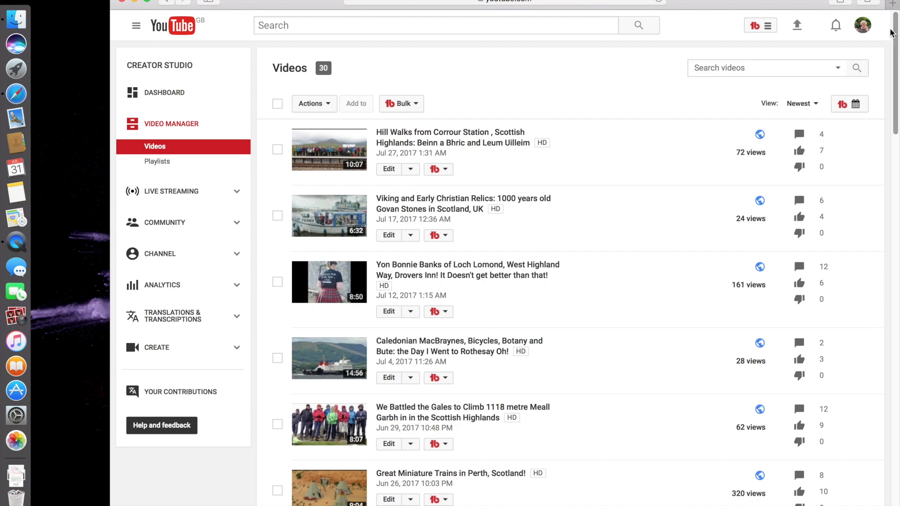
mouse_move(897, 38)
left_mouse_down()
mouse_move(897, 409)
mouse_move(897, 71)
mouse_move(886, 43)
left_mouse_up()
scroll(885, 45, "down", 3)
scroll(881, 49, "up", 2)
scroll(880, 52, "down", 5)
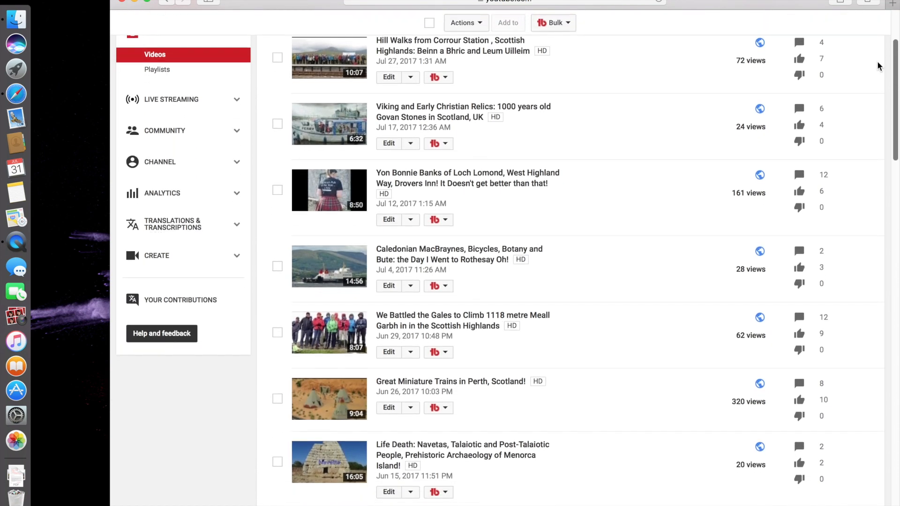
scroll(878, 83, "down", 7)
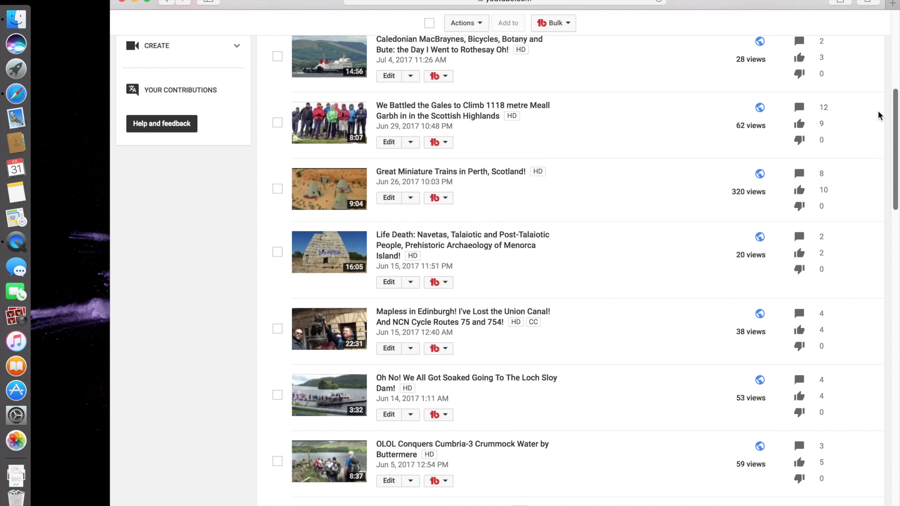
left_click_drag(895, 192, 863, 126)
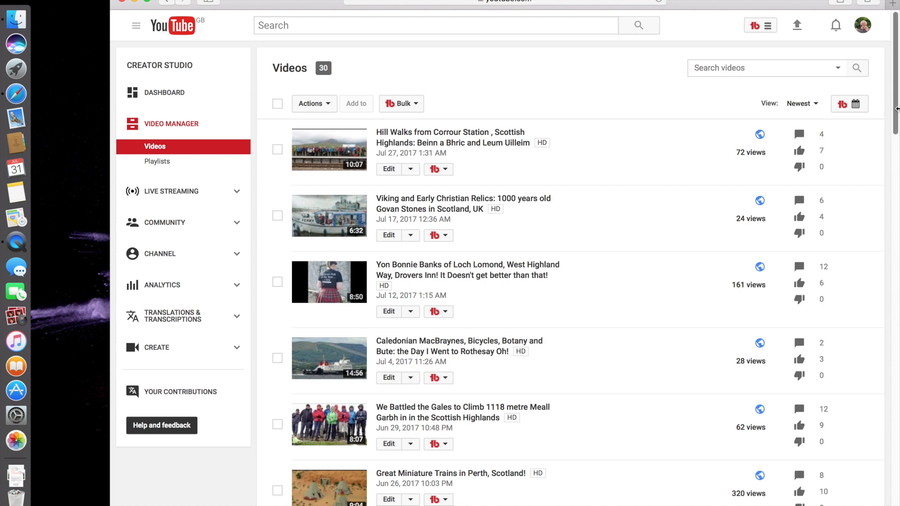
- Open the Info & Settings page of the video "Great Miniature Trains in Perth, Scotland!"
scroll(897, 129, "down", 2)
scroll(897, 129, "down", 5)
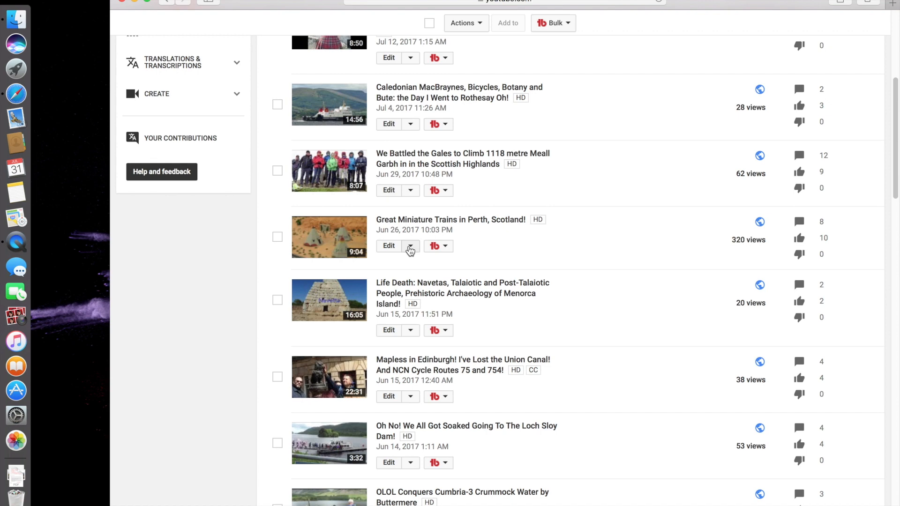
left_click(410, 246)
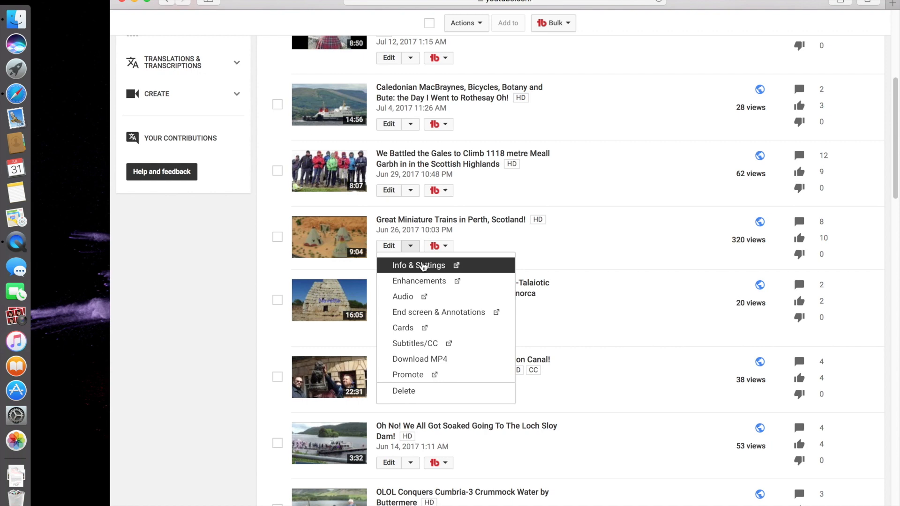
left_click(423, 266)
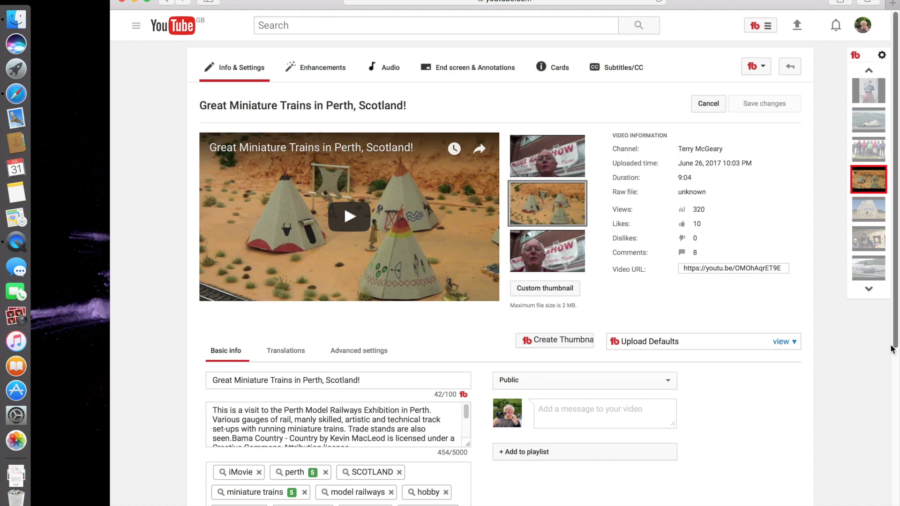
- Review the basic info of the miniature trains video, including its title, description and tags
left_click_drag(891, 349, 886, 481)
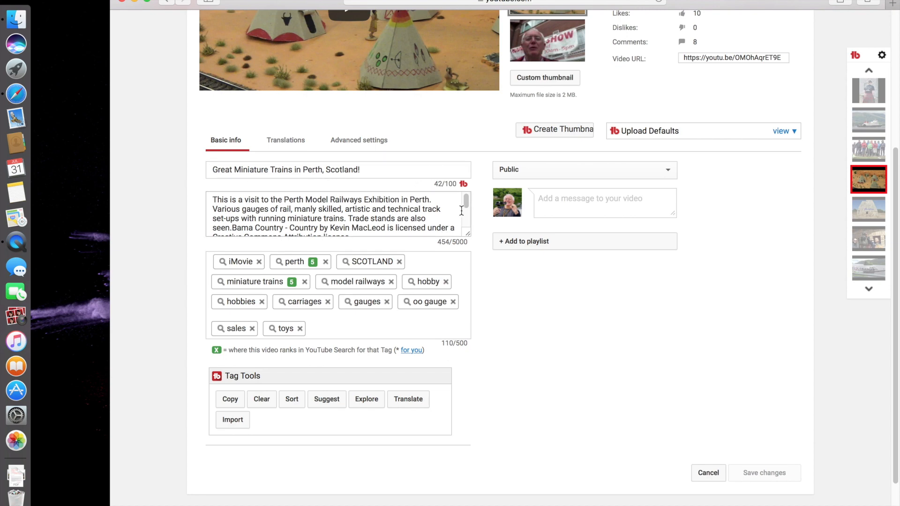
mouse_move(466, 208)
left_mouse_down()
mouse_move(466, 224)
mouse_move(466, 200)
left_mouse_up()
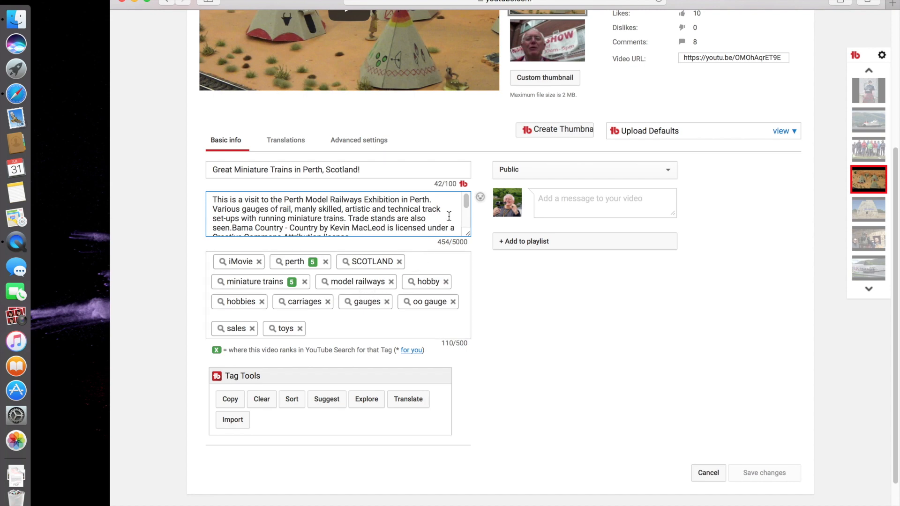
scroll(466, 207, "down", 5)
scroll(466, 208, "up", 5)
- Open the video's translations and examine the chart of the top 10 languages spoken by the channel's audience
left_click(284, 140)
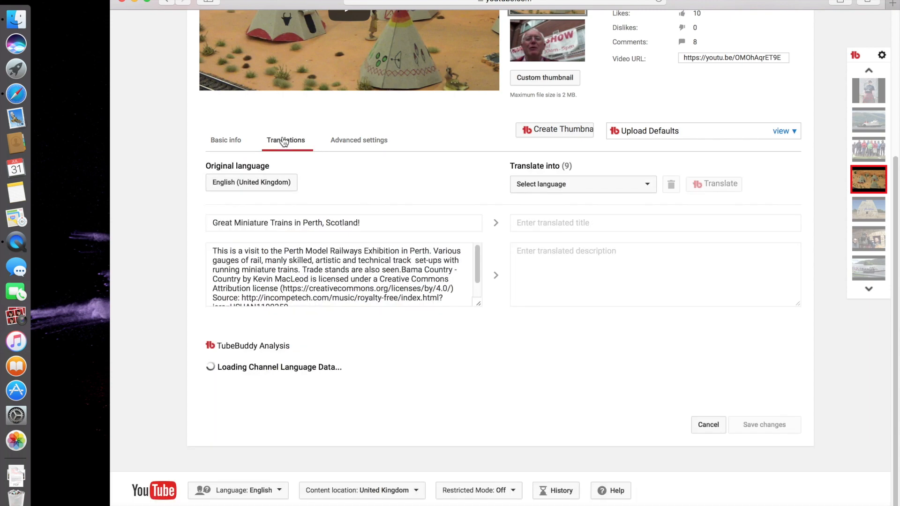
scroll(283, 141, "up", 3)
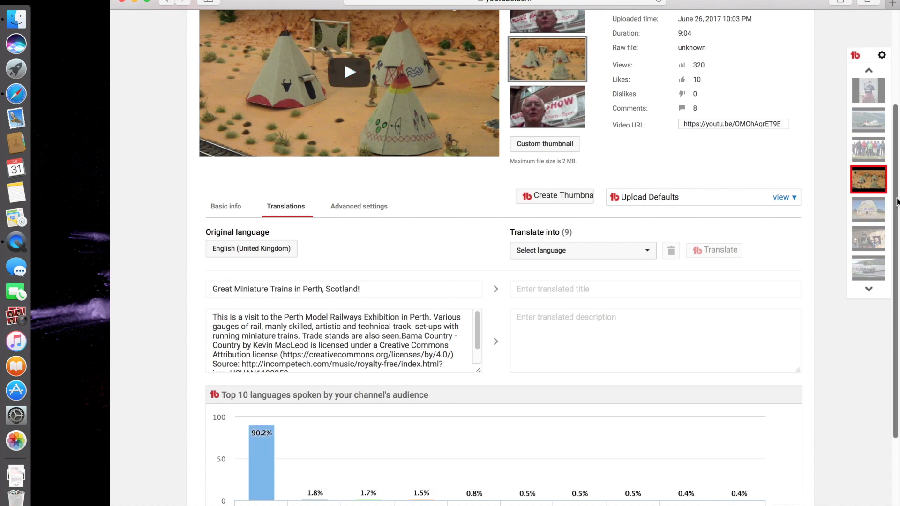
scroll(883, 258, "down", 5)
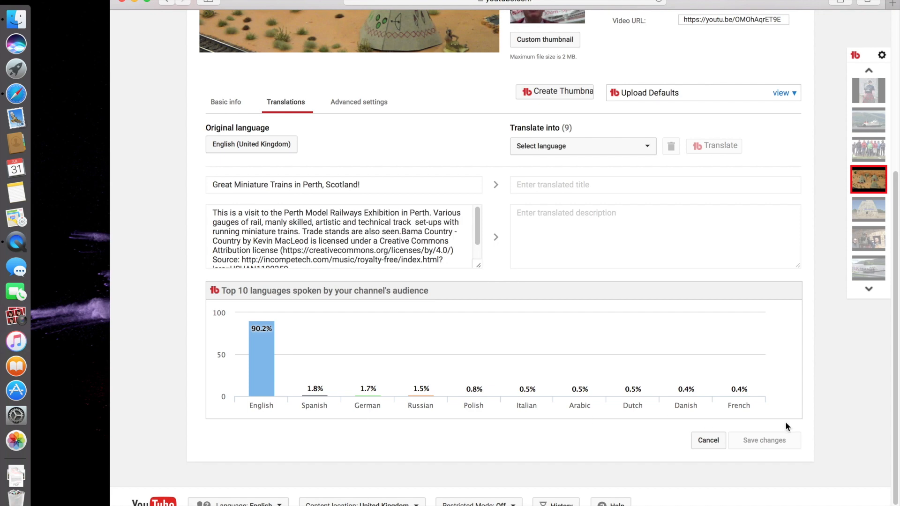
mouse_move(626, 384)
- Add German as a new translation language for the video
left_click(649, 149)
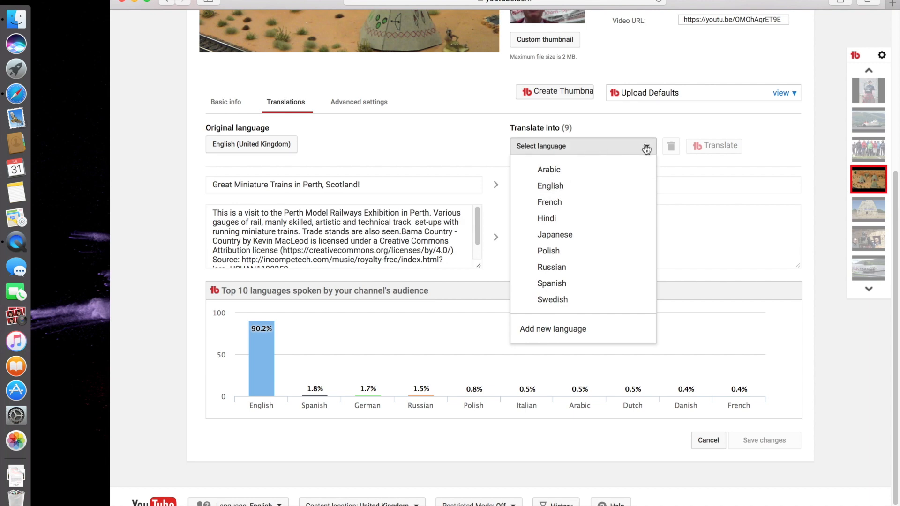
left_click(568, 333)
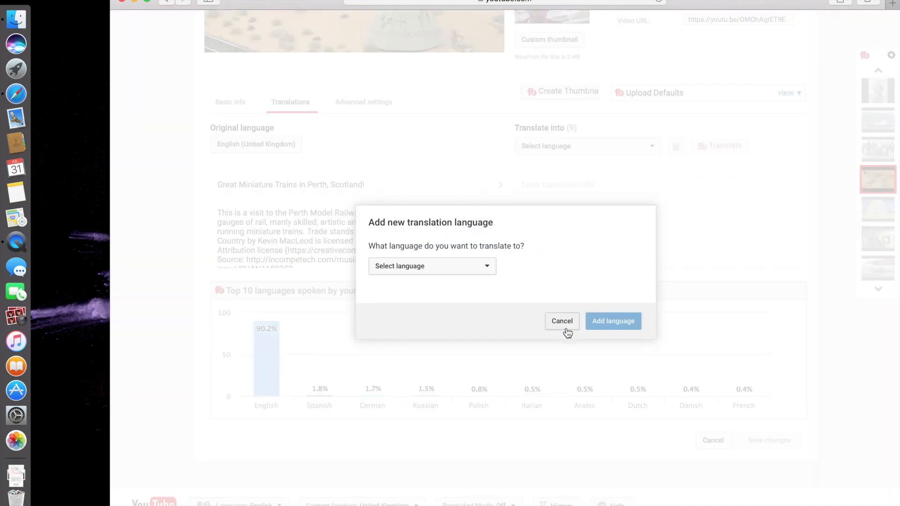
left_click(488, 267)
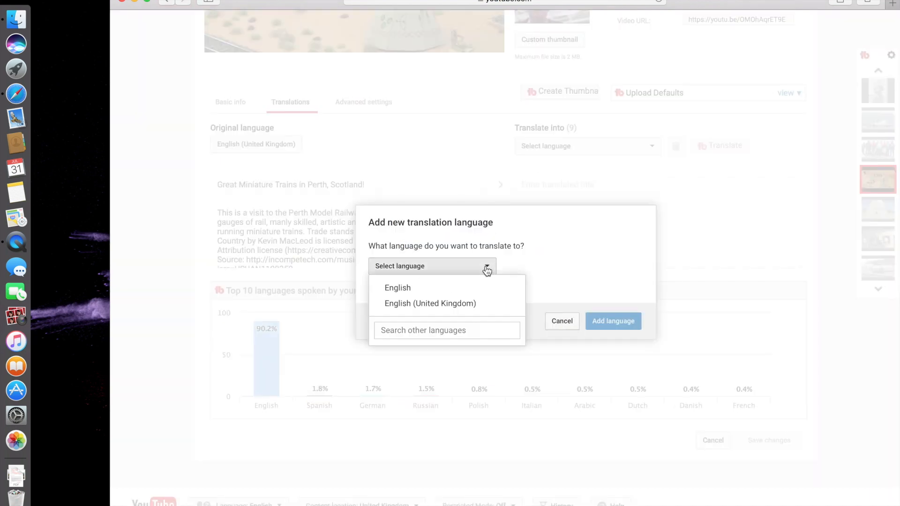
left_click(425, 333)
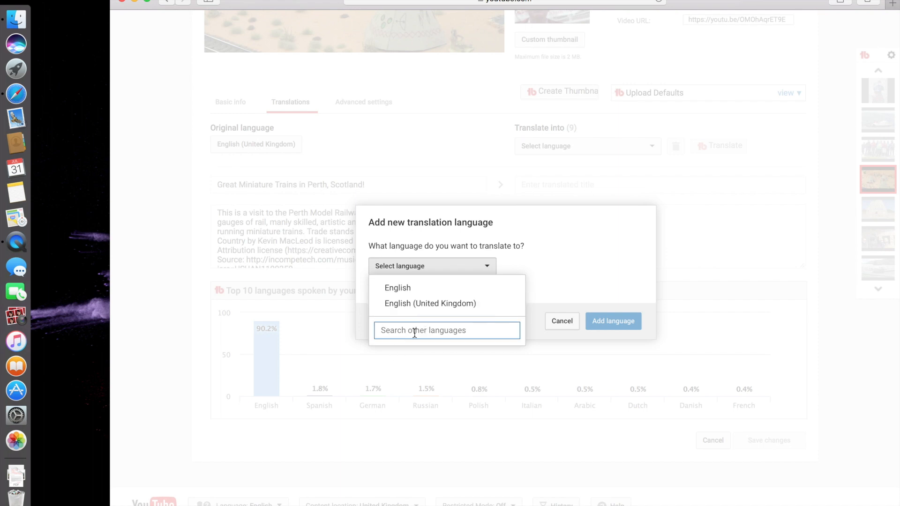
type("ger")
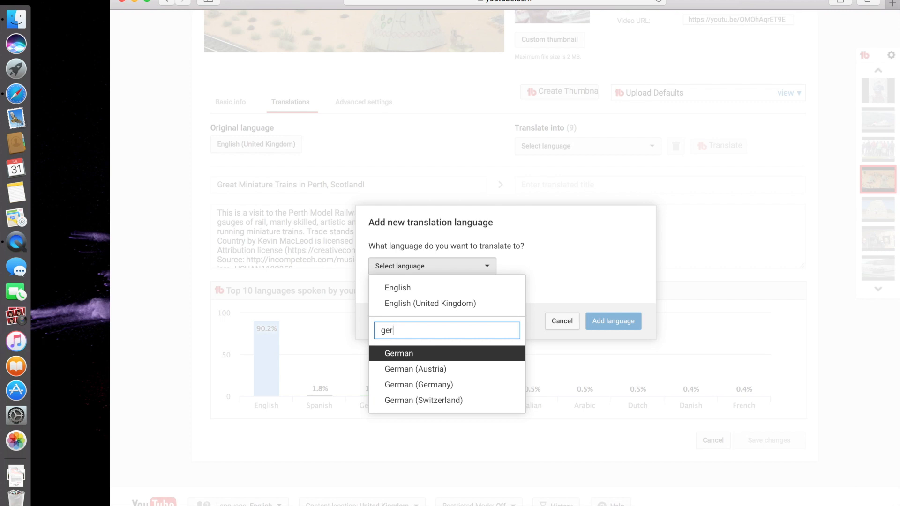
left_click(407, 354)
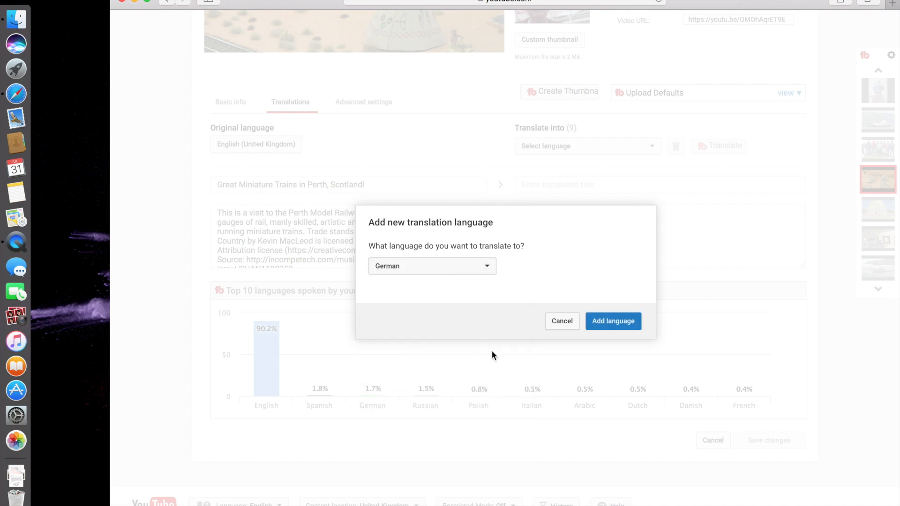
left_click(613, 323)
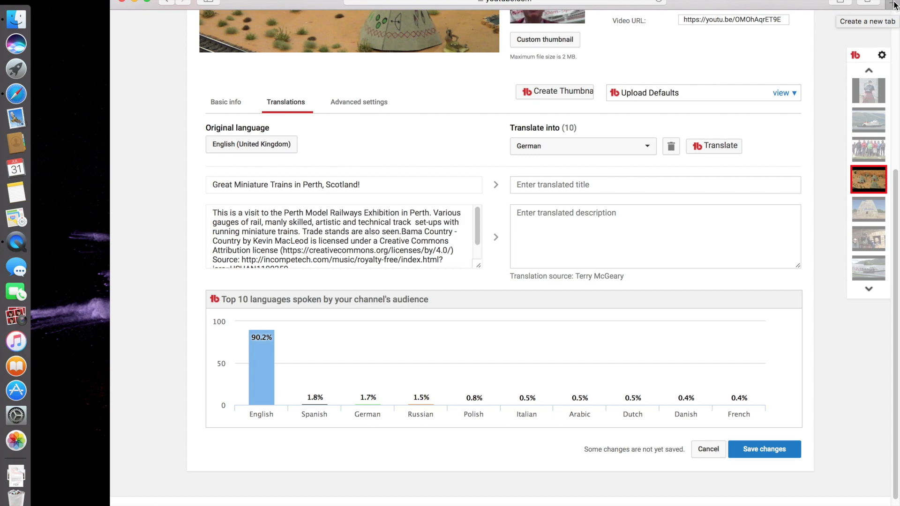
- Open Google Translate in a new browser tab
left_click(894, 6)
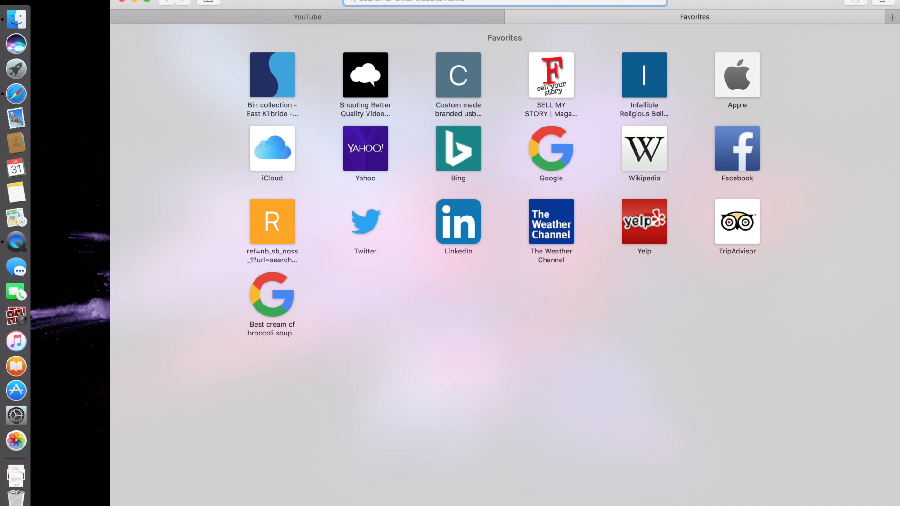
type("goog")
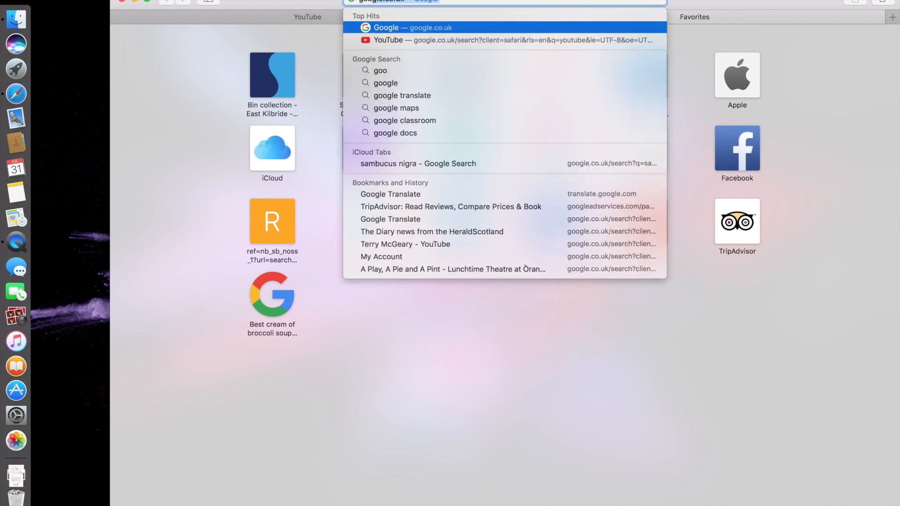
type("le")
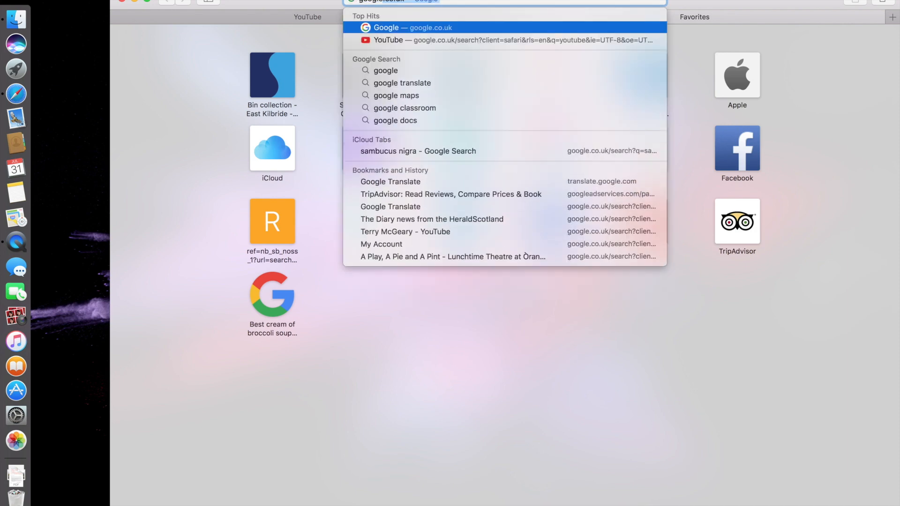
type(" traductor")
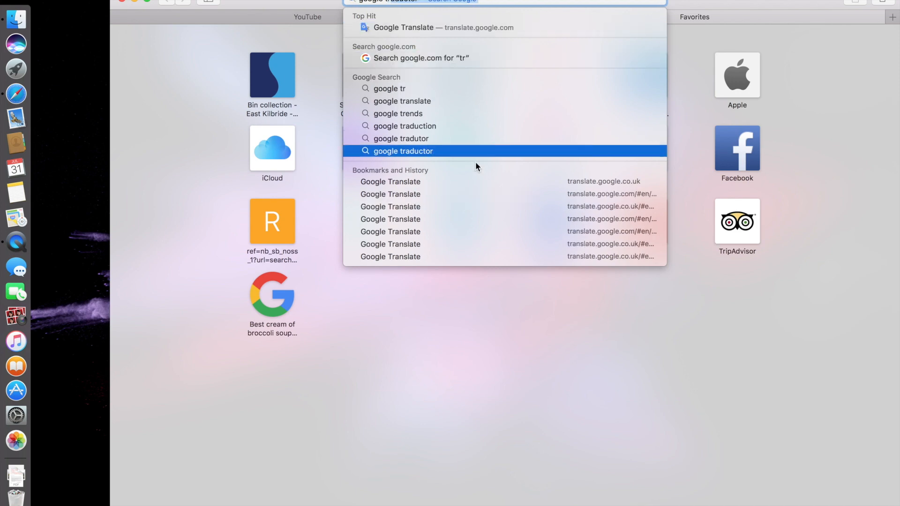
left_click(398, 184)
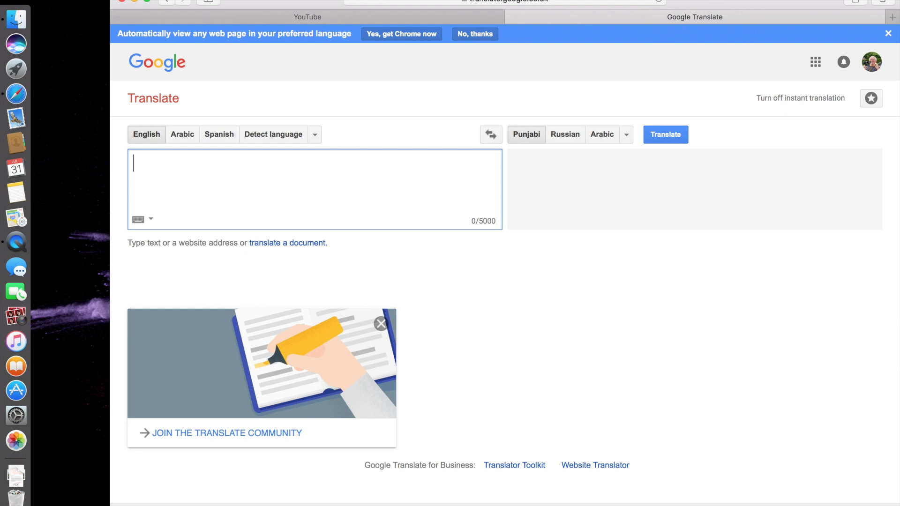
- Set the target language in Google Translate to German, with English as the source
left_click(290, 18)
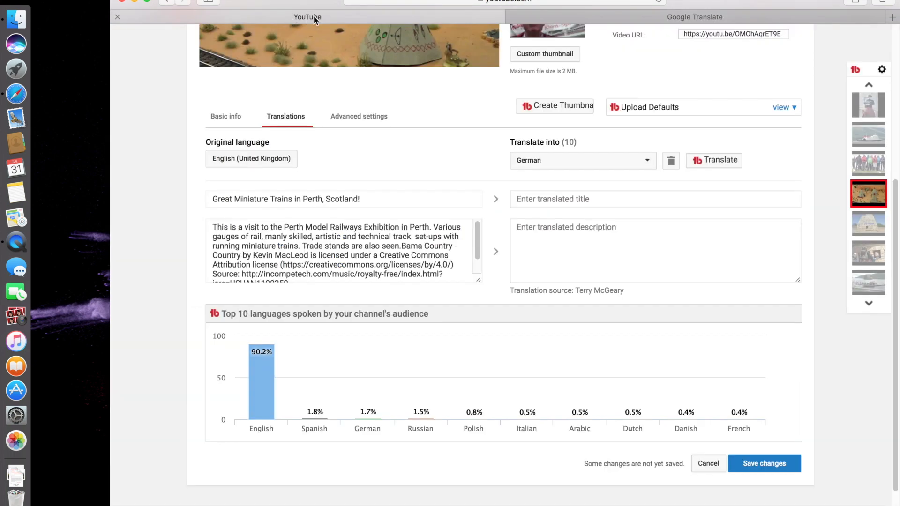
left_click(561, 17)
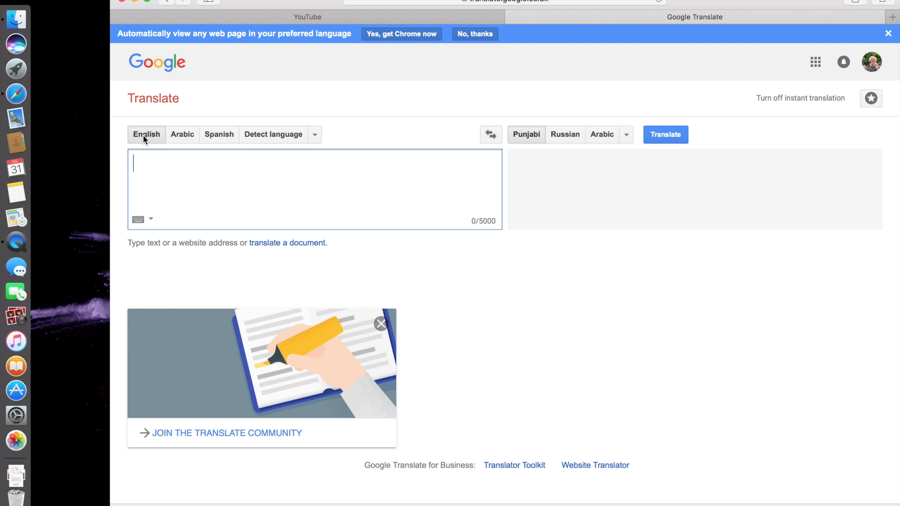
left_click(626, 135)
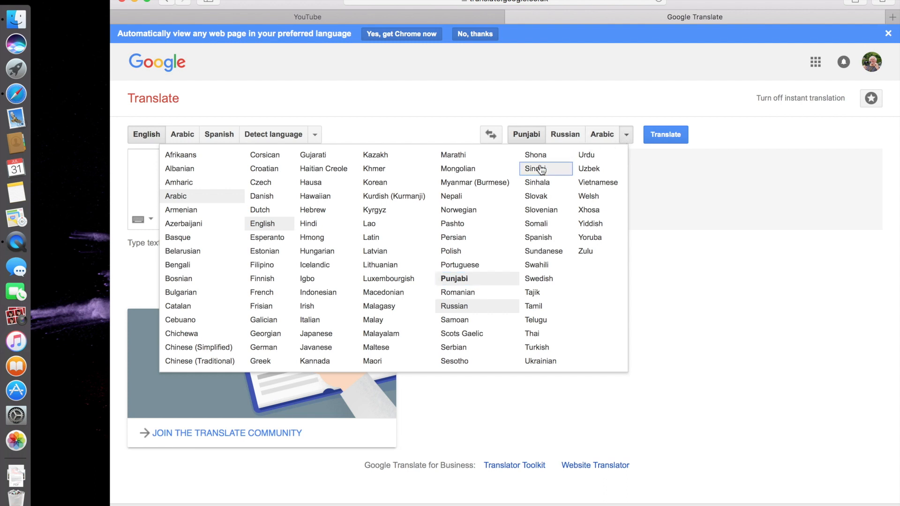
left_click(263, 347)
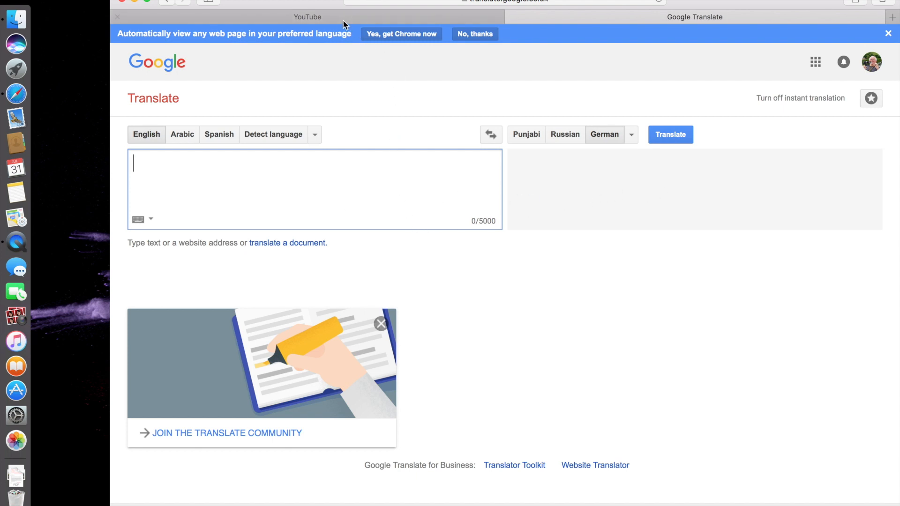
- Copy the original title "Great Miniature Trains in Perth, Scotland!" from the YouTube translations page and paste it into Google Translate as the source text
left_click(299, 16)
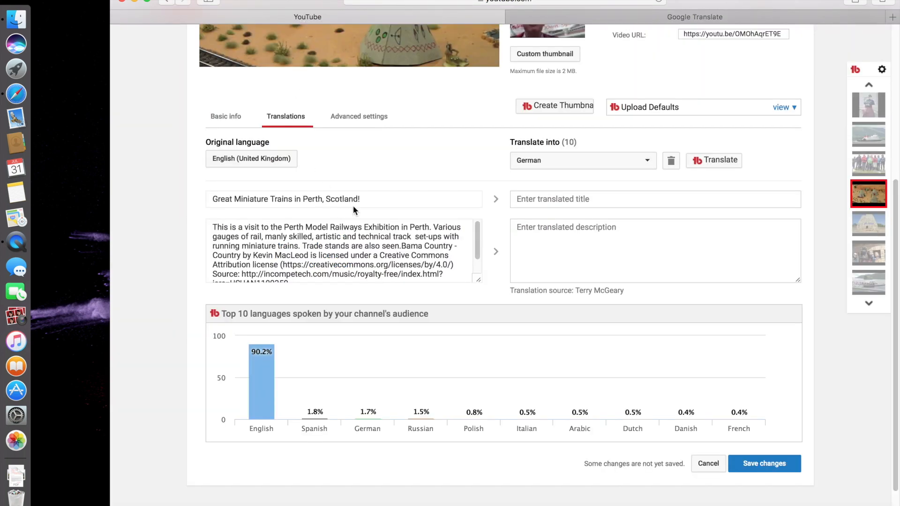
left_click_drag(365, 200, 207, 197)
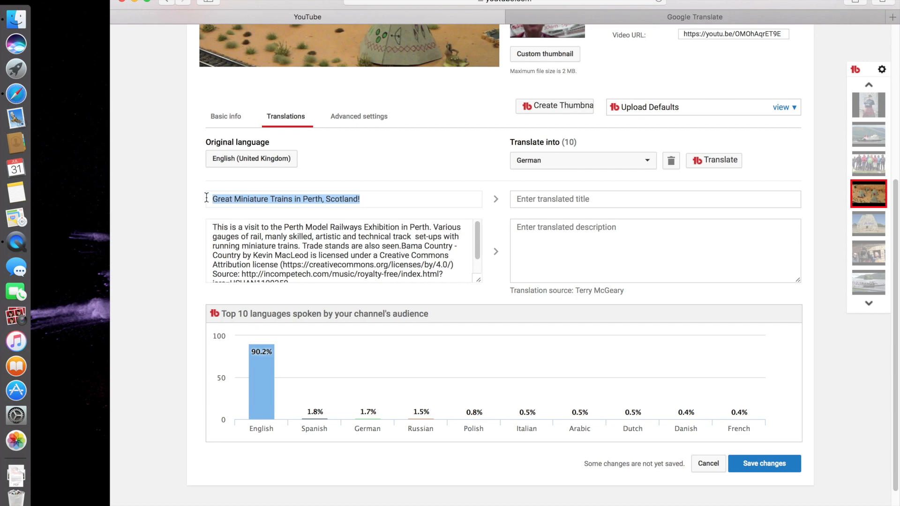
right_click(228, 197)
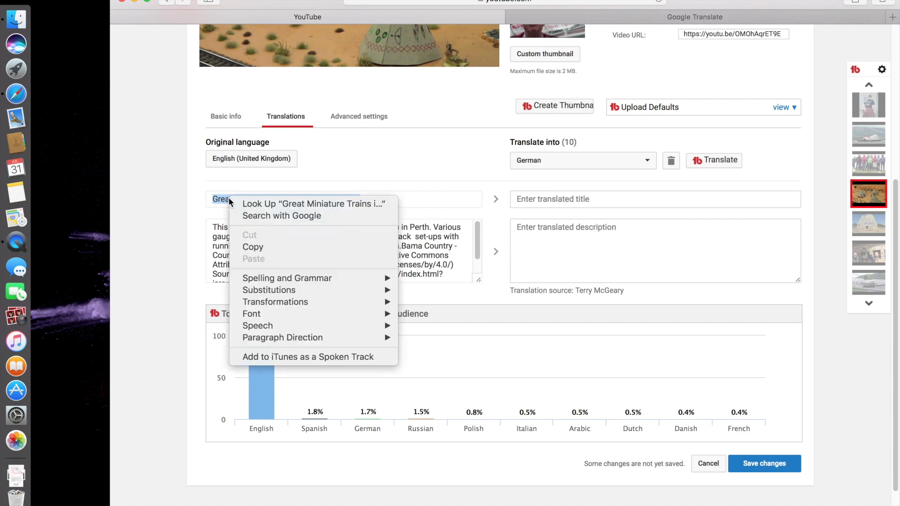
left_click(252, 247)
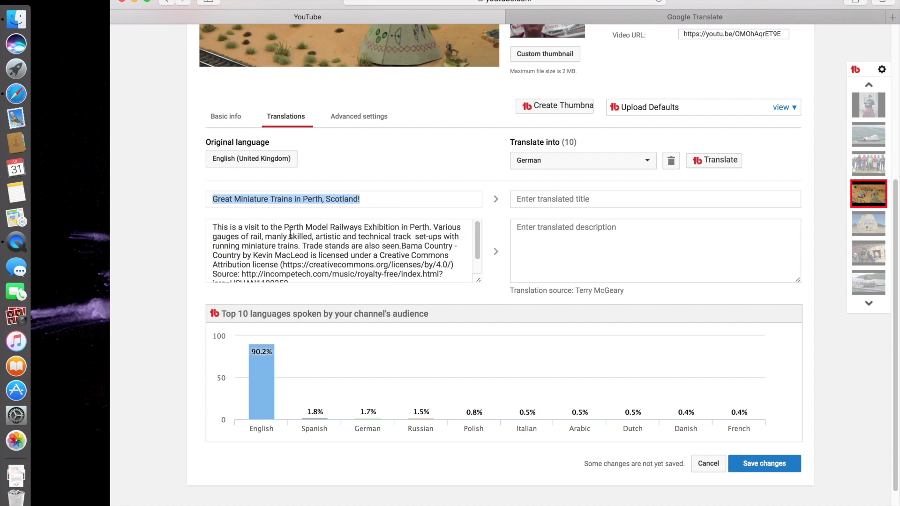
left_click(654, 19)
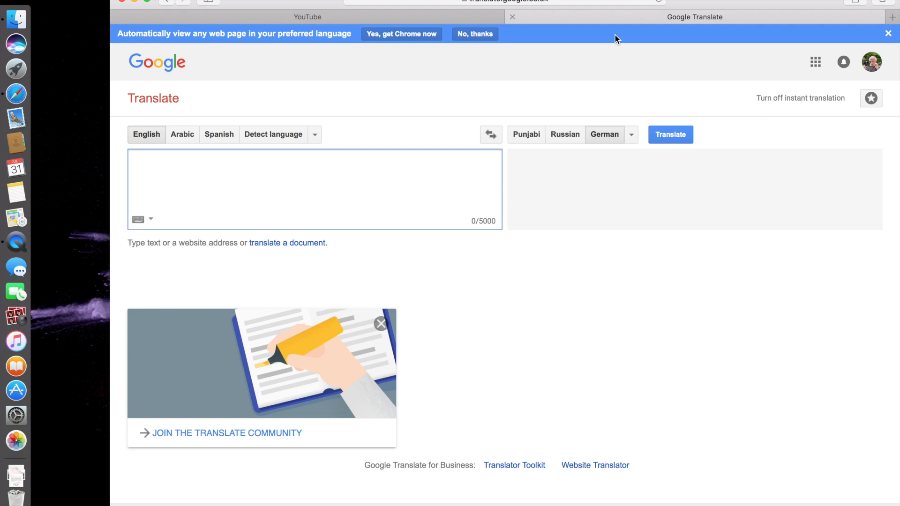
right_click(157, 164)
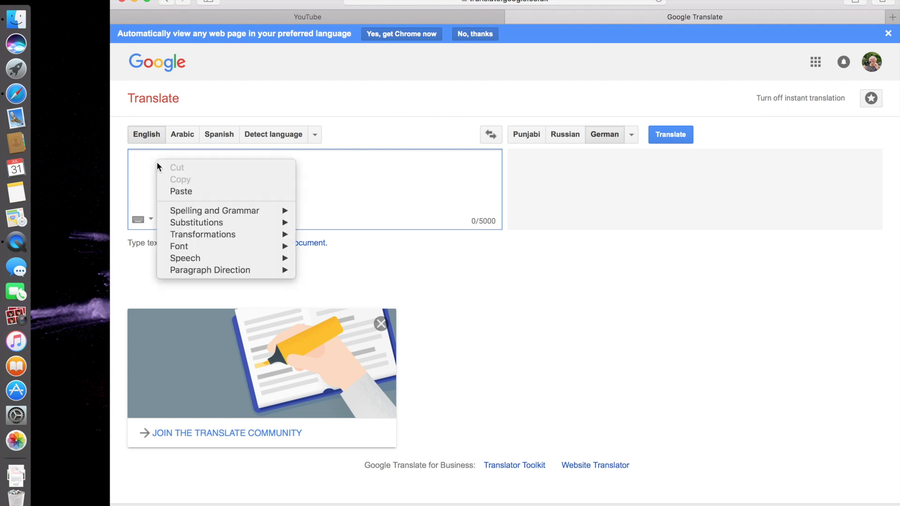
left_click(176, 191)
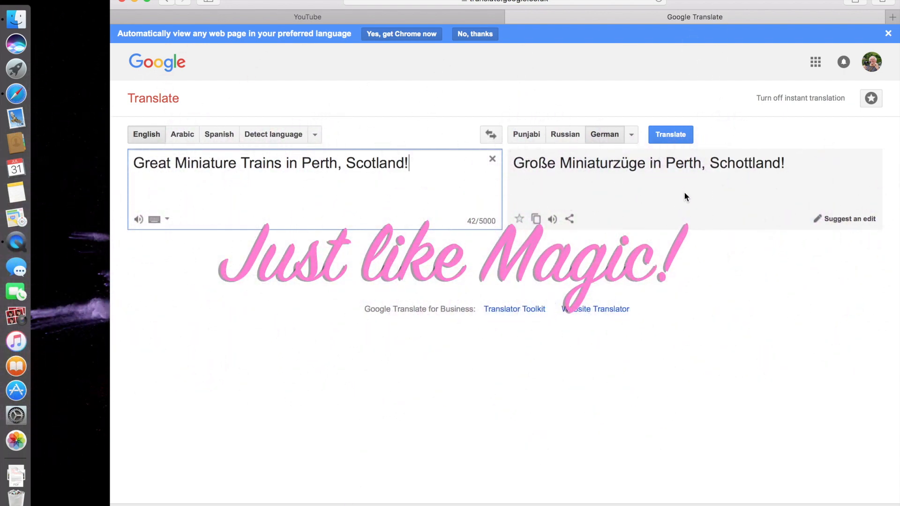
- Copy the German title "Große Miniaturzüge in Perth, Schottland!" from Google Translate and paste it as the translated title on the YouTube translations page
left_click(786, 190)
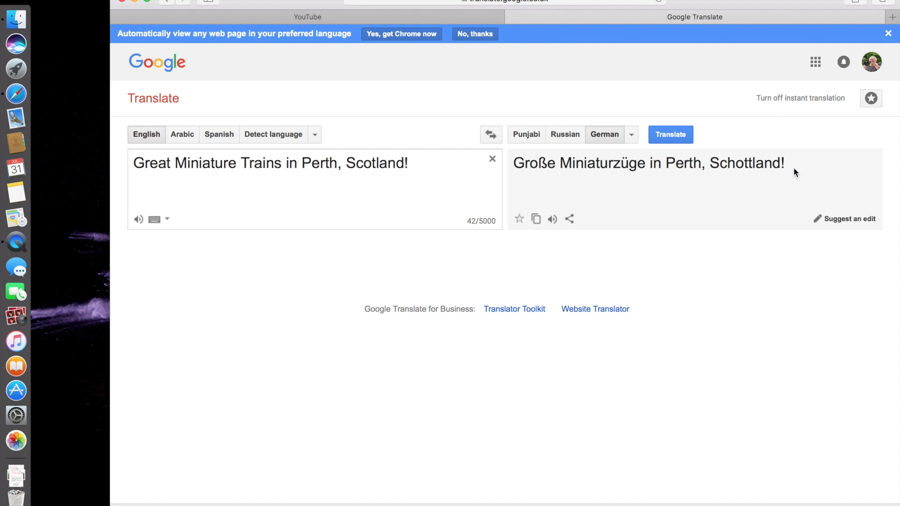
left_click_drag(789, 167, 515, 162)
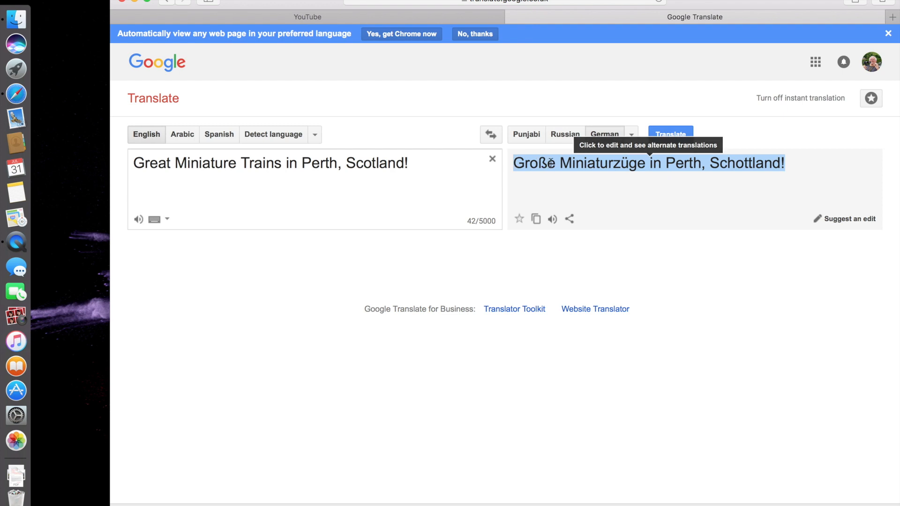
right_click(551, 164)
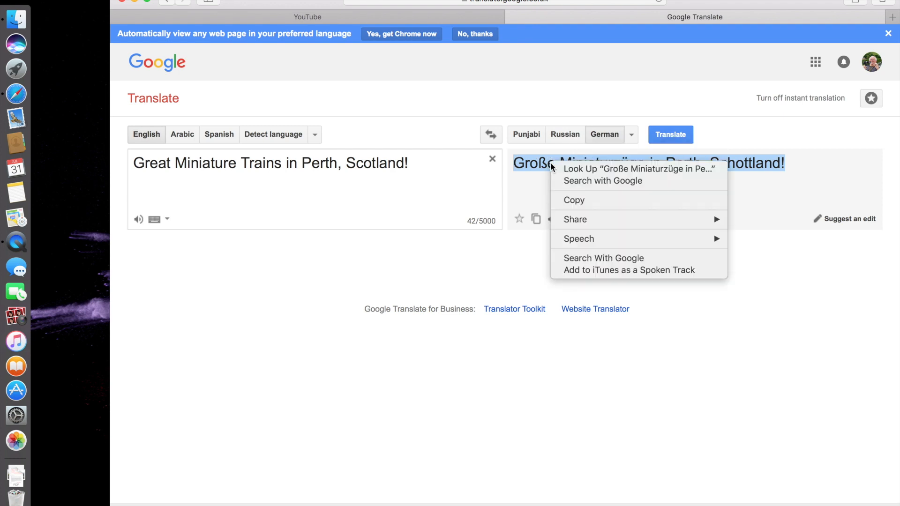
left_click(570, 200)
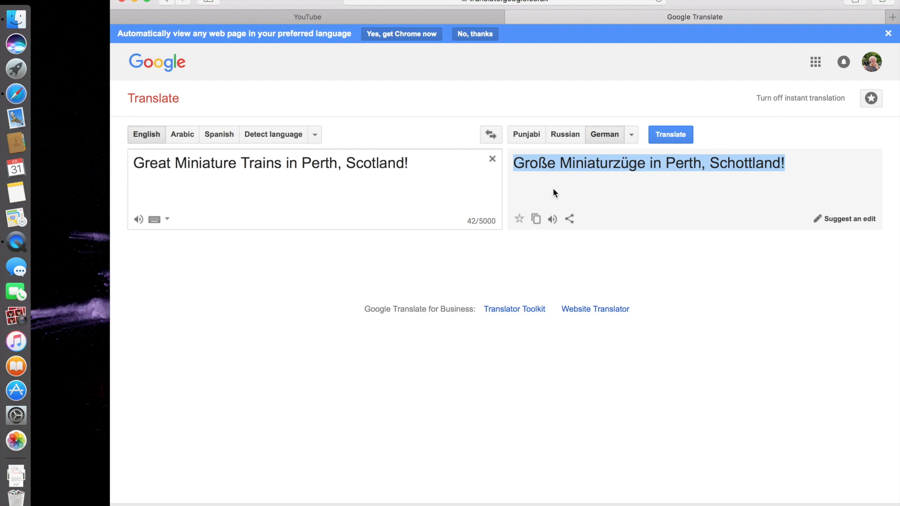
left_click(322, 16)
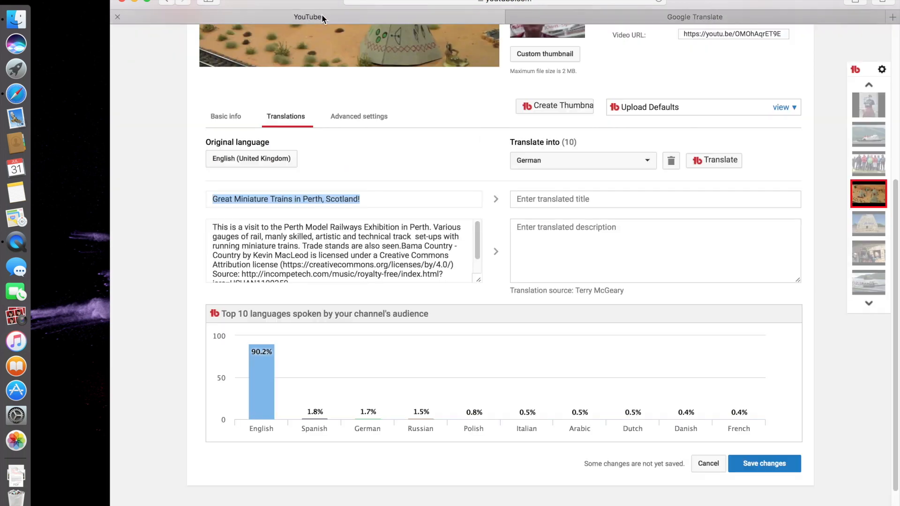
left_click(540, 200)
right_click(526, 197)
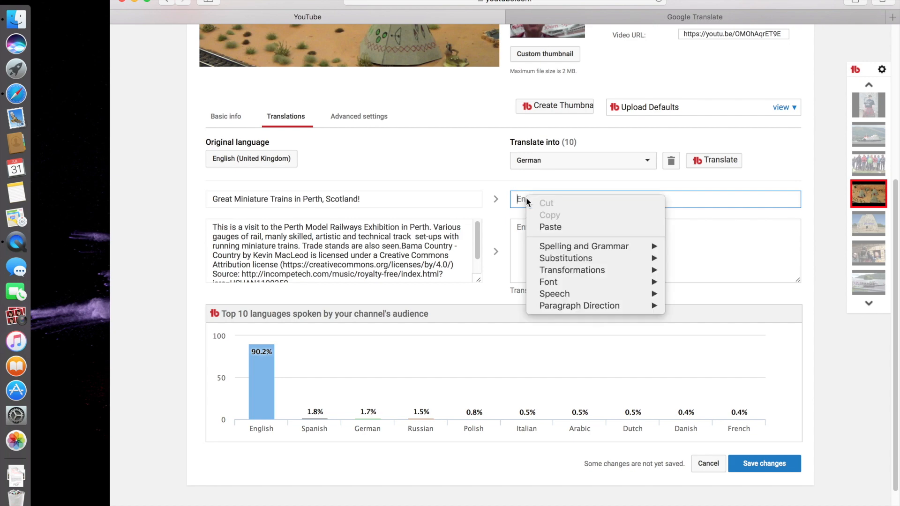
left_click(540, 227)
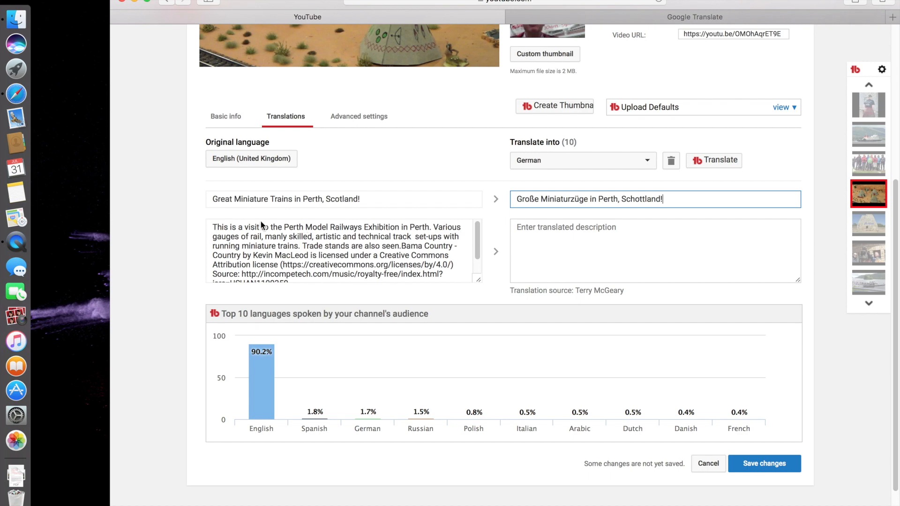
- Copy the full original English description from YouTube and paste it into Google Translate in place of the title text
left_click_drag(214, 227, 351, 291)
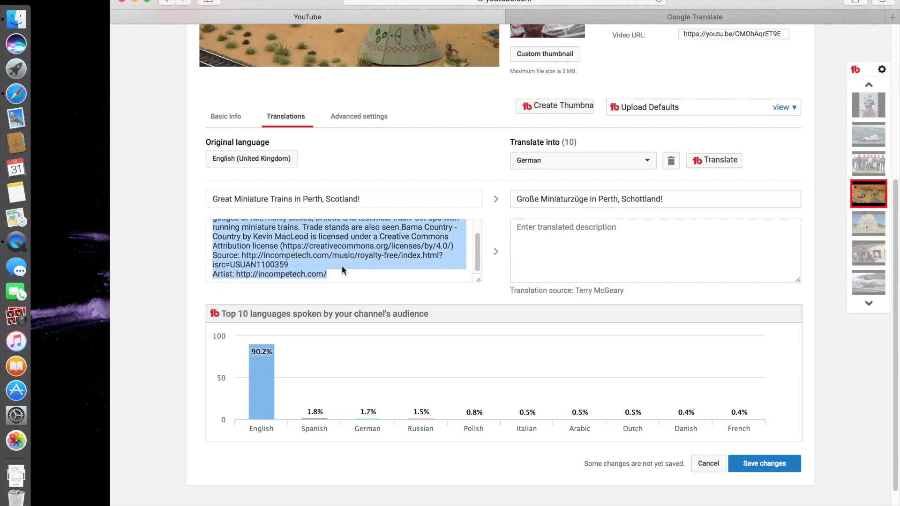
right_click(308, 246)
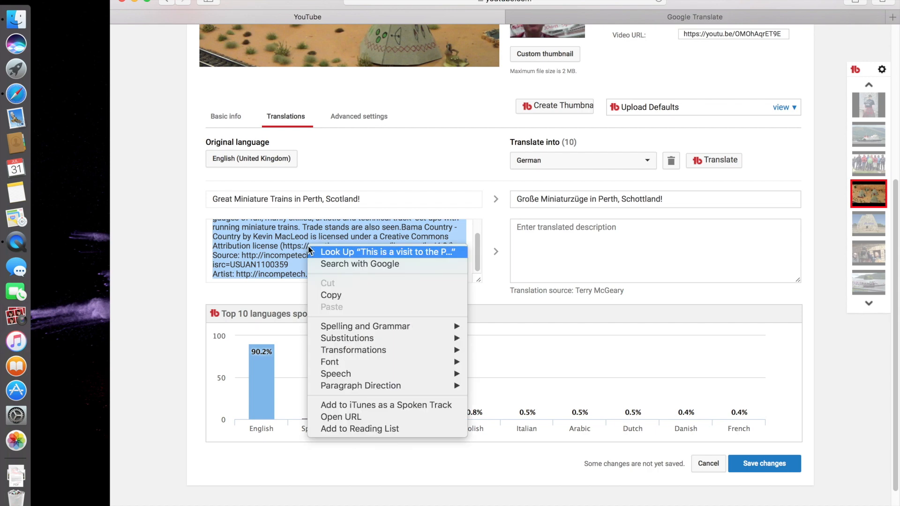
left_click(323, 295)
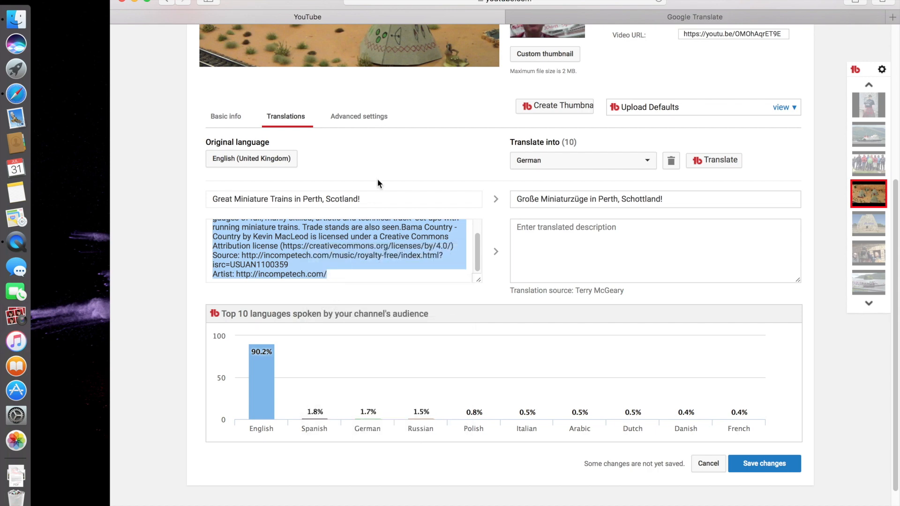
left_click(609, 17)
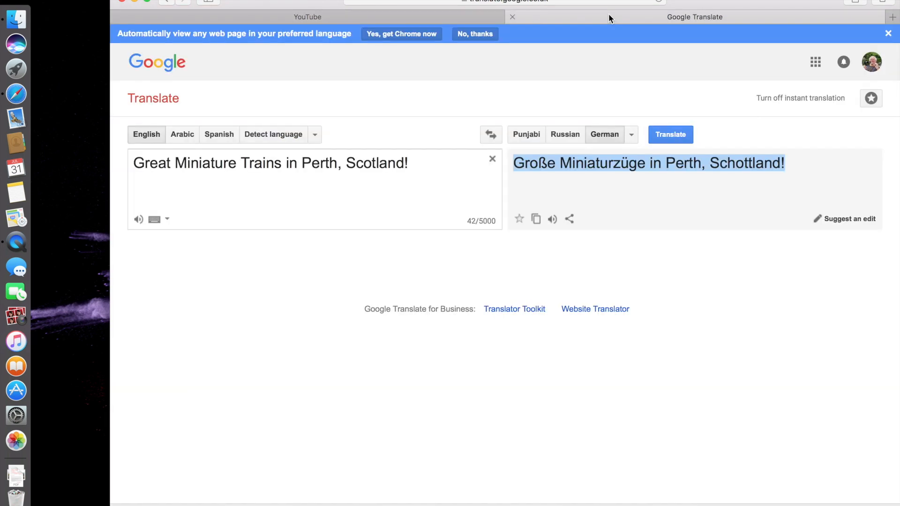
left_click(492, 160)
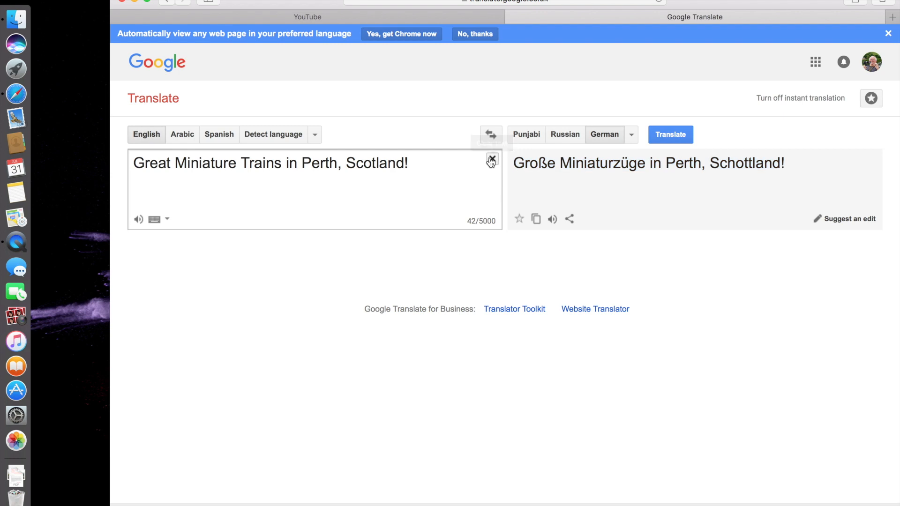
right_click(146, 165)
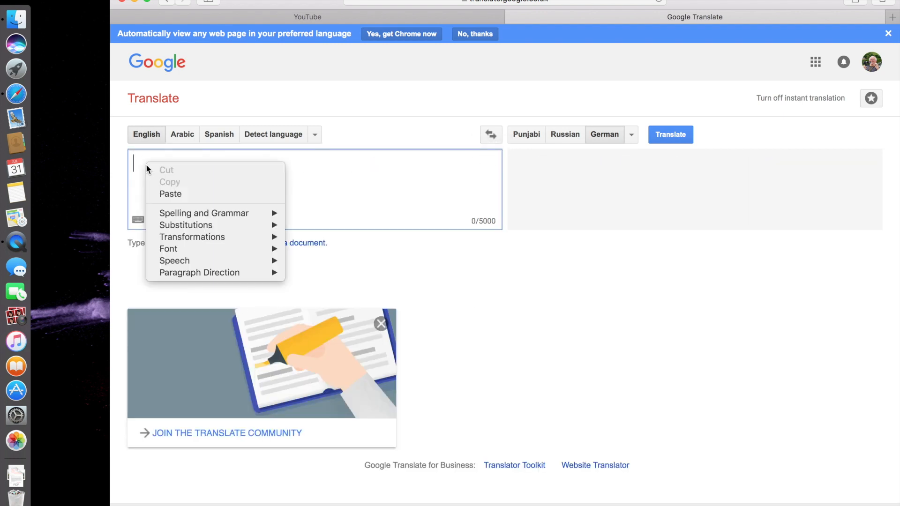
left_click(171, 194)
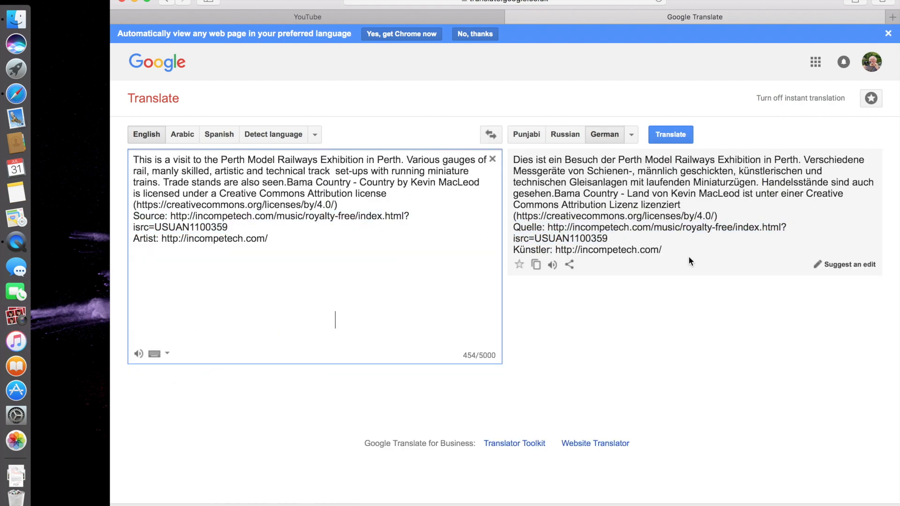
- Copy the complete German description from Google Translate and paste it as the translated description on the YouTube translations page
left_click_drag(688, 256, 521, 158)
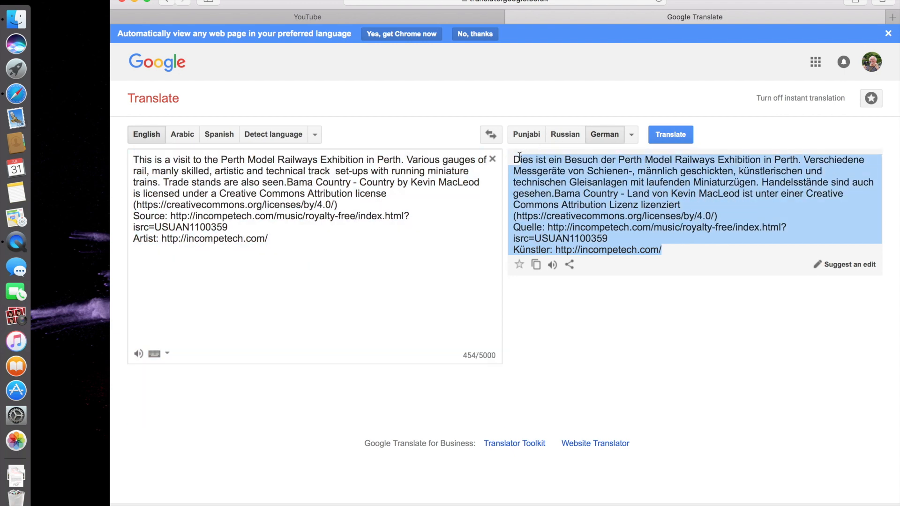
right_click(554, 179)
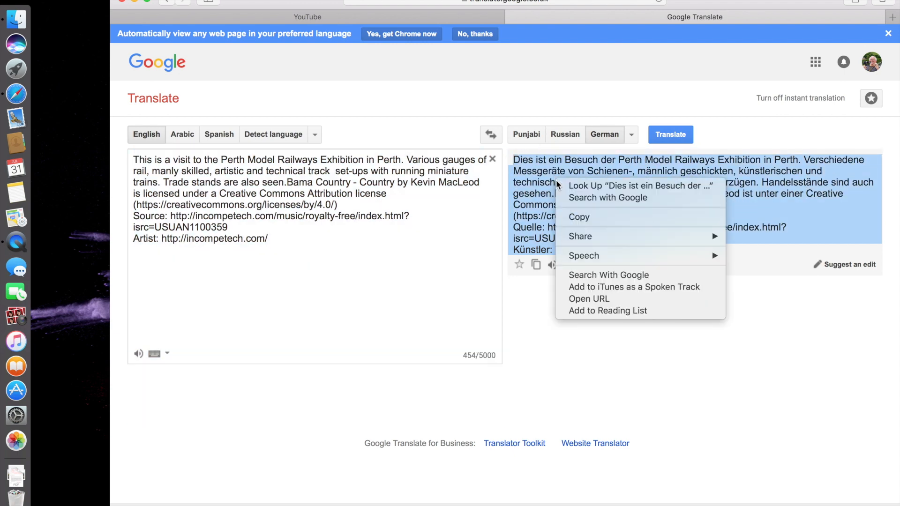
left_click(578, 218)
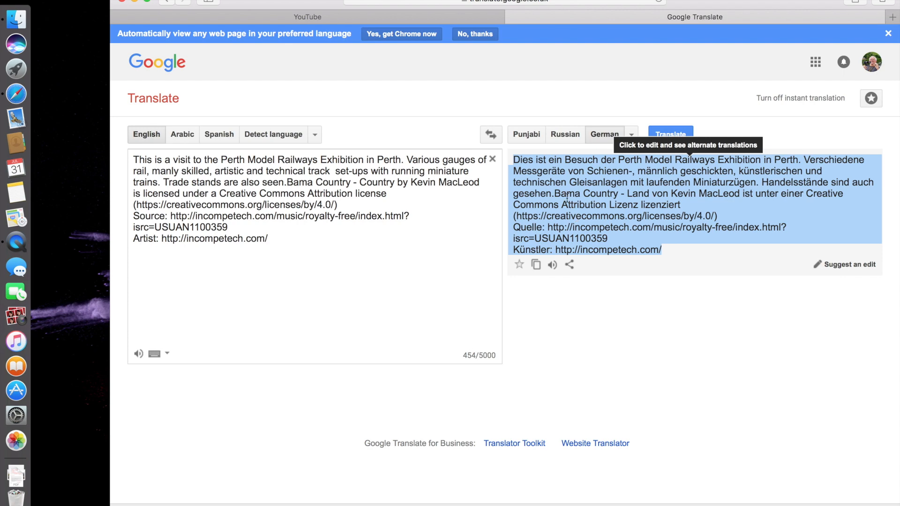
left_click(328, 17)
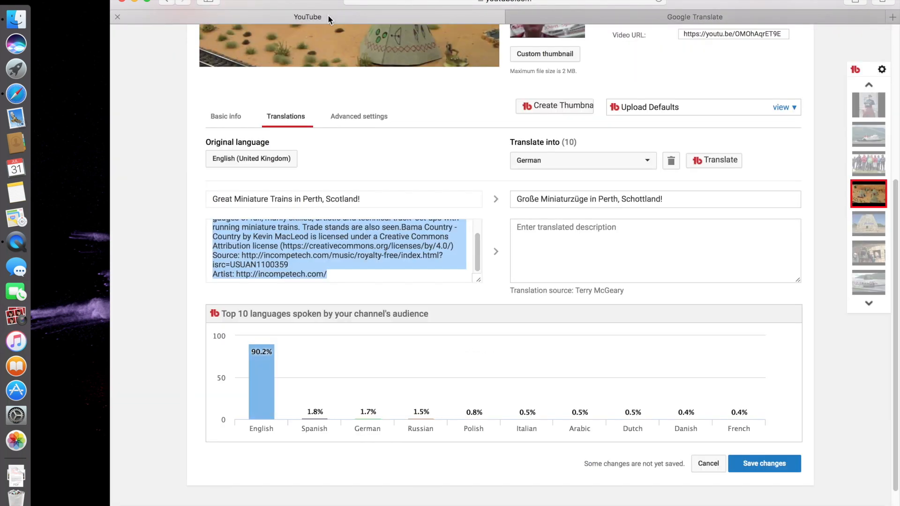
left_click(531, 231)
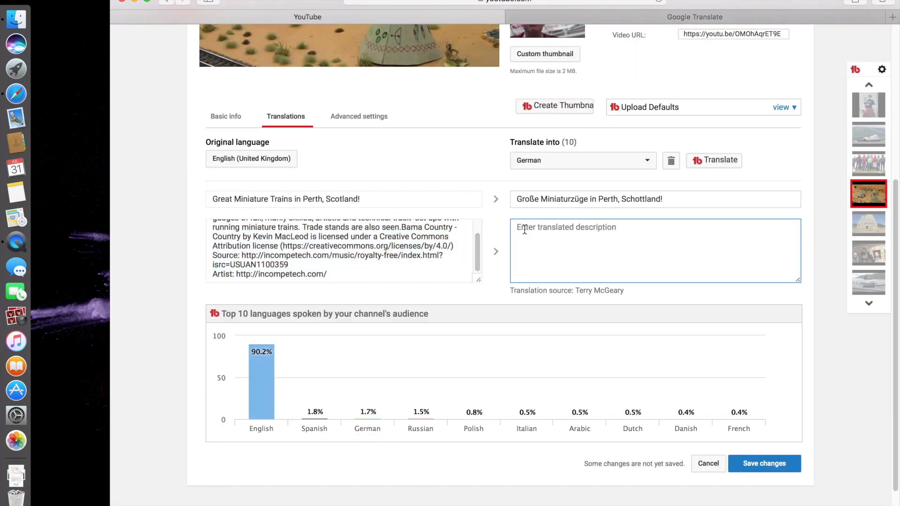
right_click(524, 230)
left_click(548, 259)
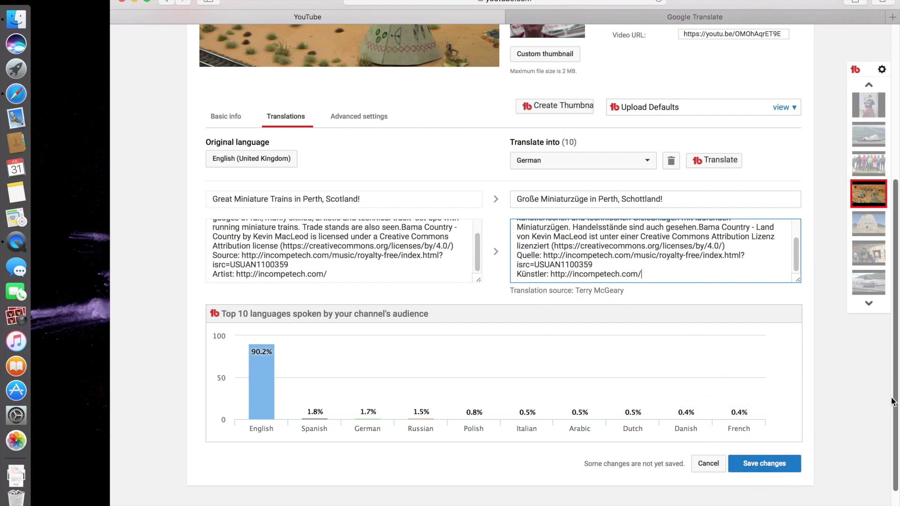
- Save the video's German title and description translation
scroll(879, 343, "up", 4)
scroll(880, 343, "up", 4)
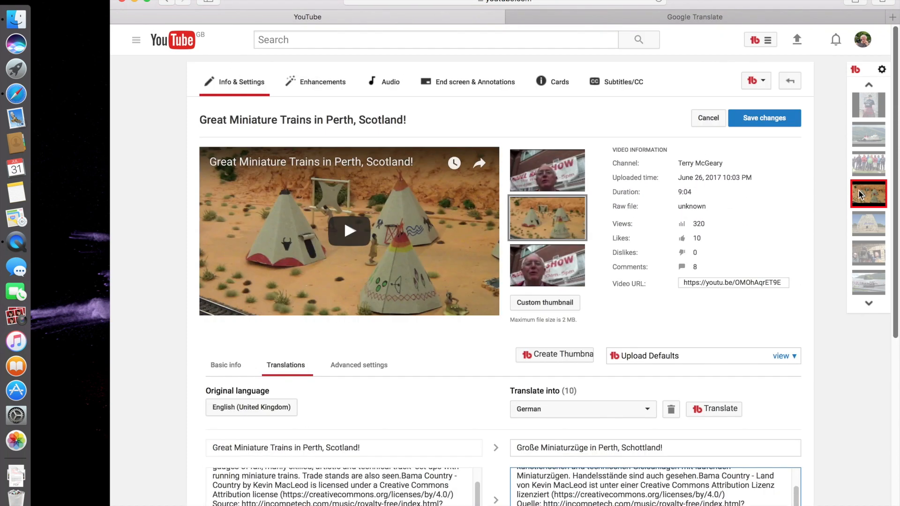
left_click(760, 119)
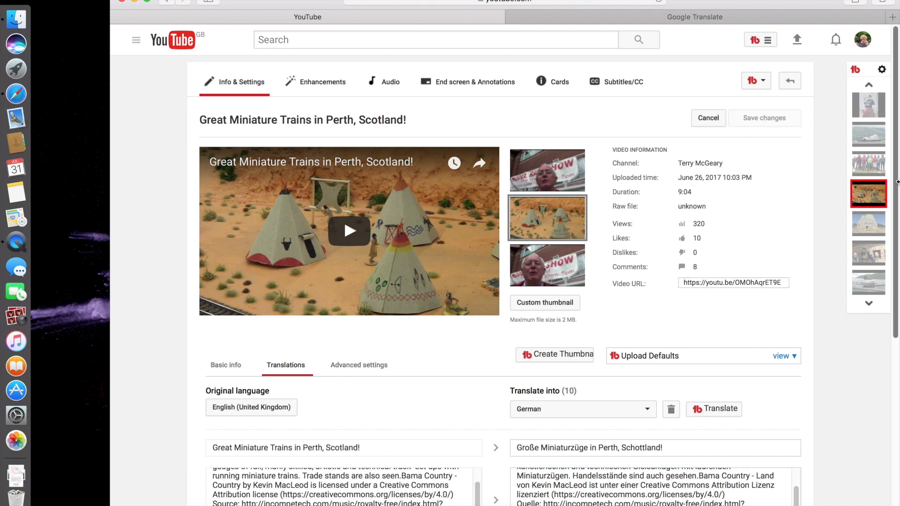
- Add Norwegian as a new translation language for the video
left_click_drag(896, 186, 870, 340)
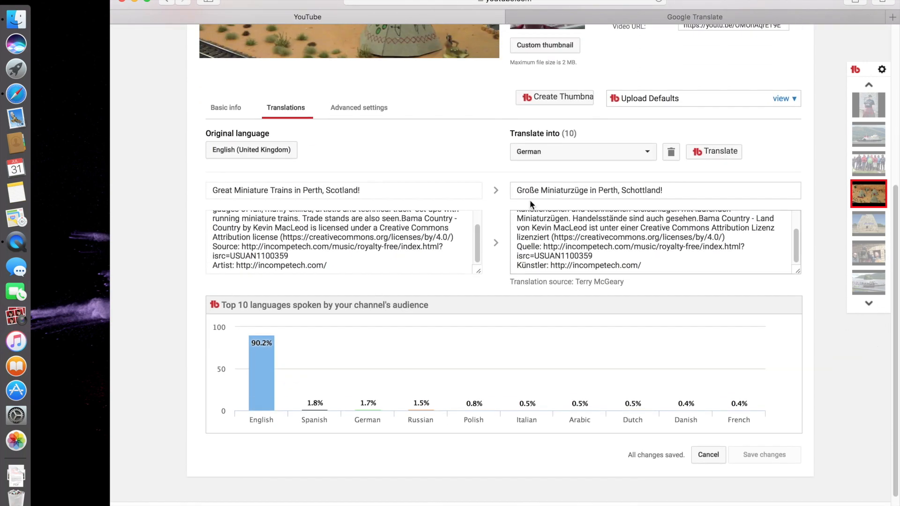
left_click(650, 154)
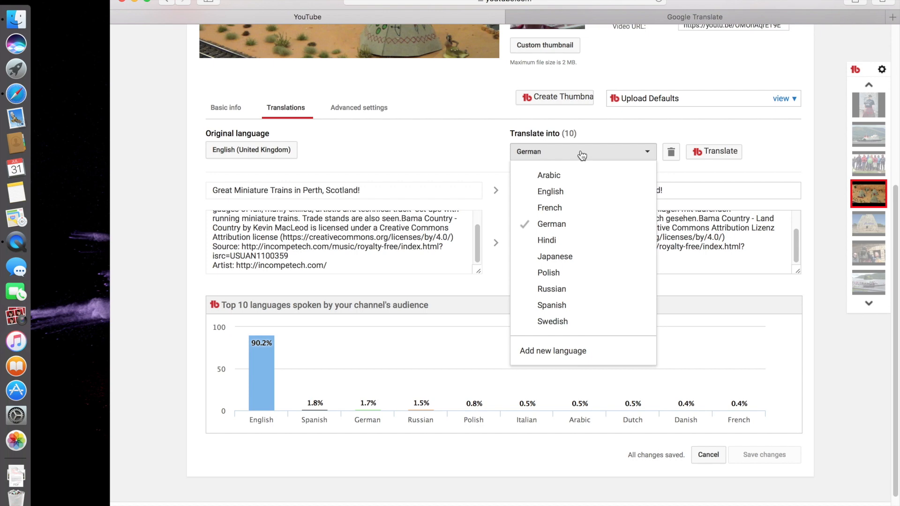
left_click(545, 351)
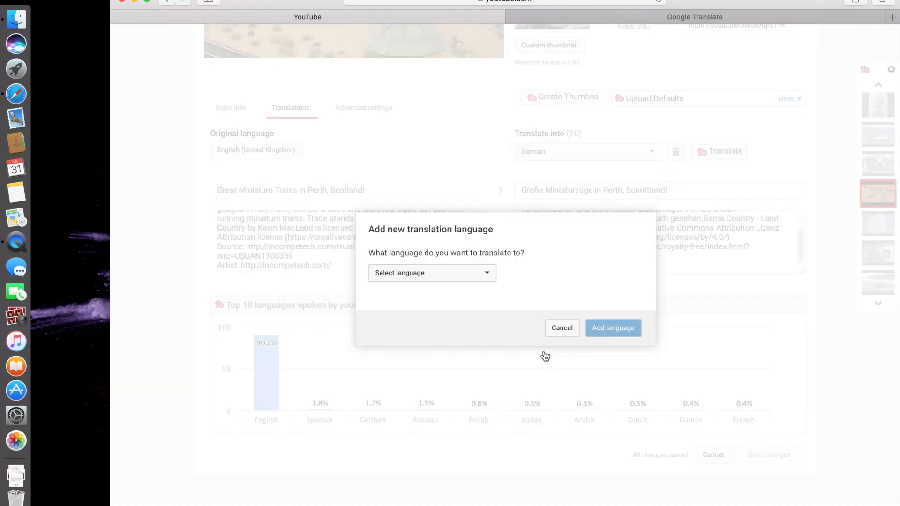
left_click(487, 273)
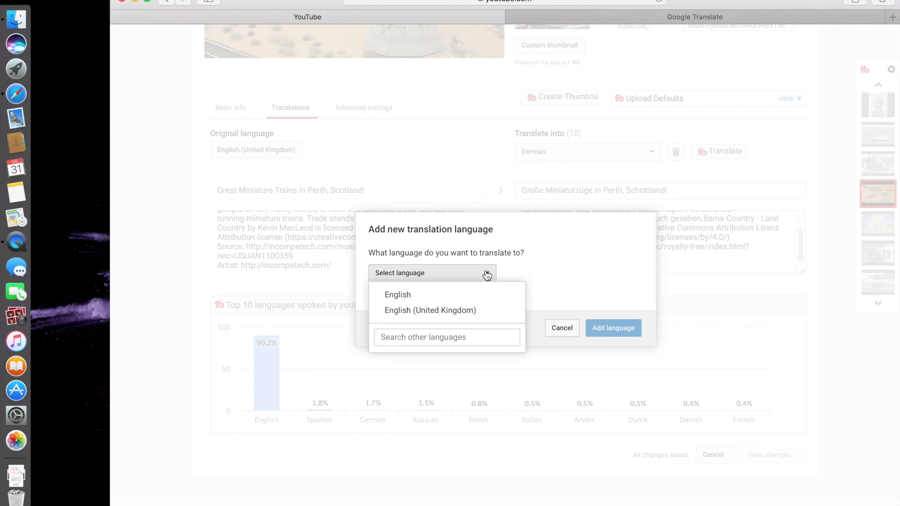
left_click(414, 336)
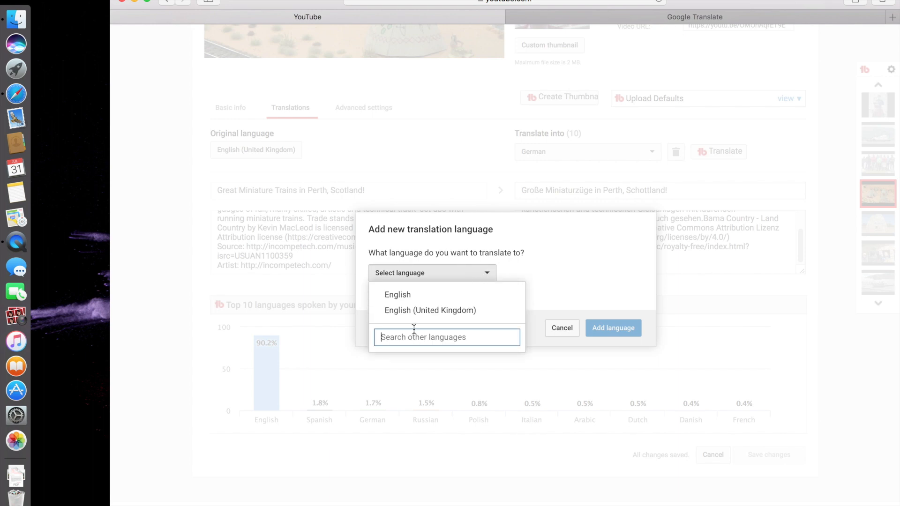
type("norwe")
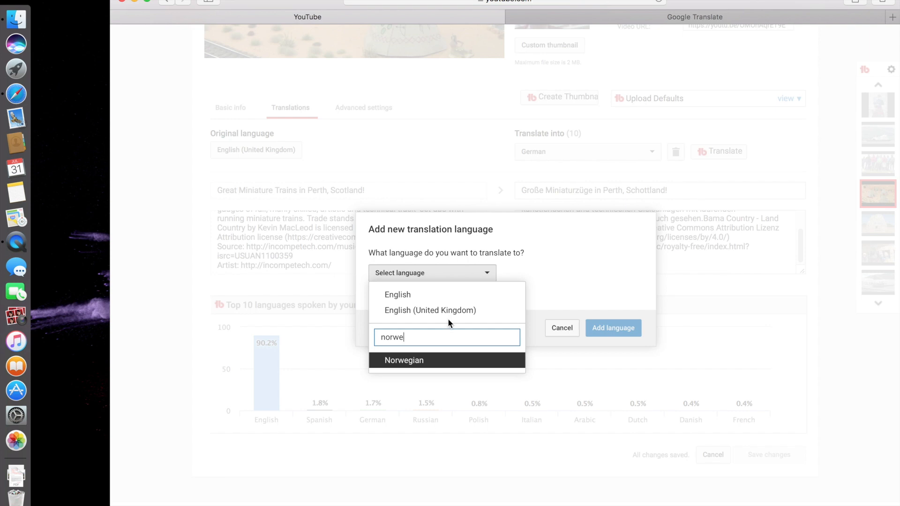
left_click(404, 361)
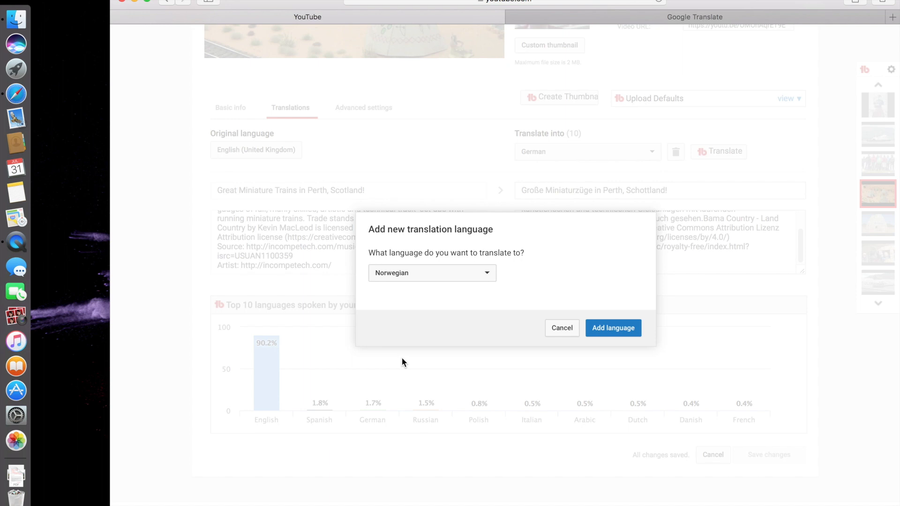
left_click(614, 328)
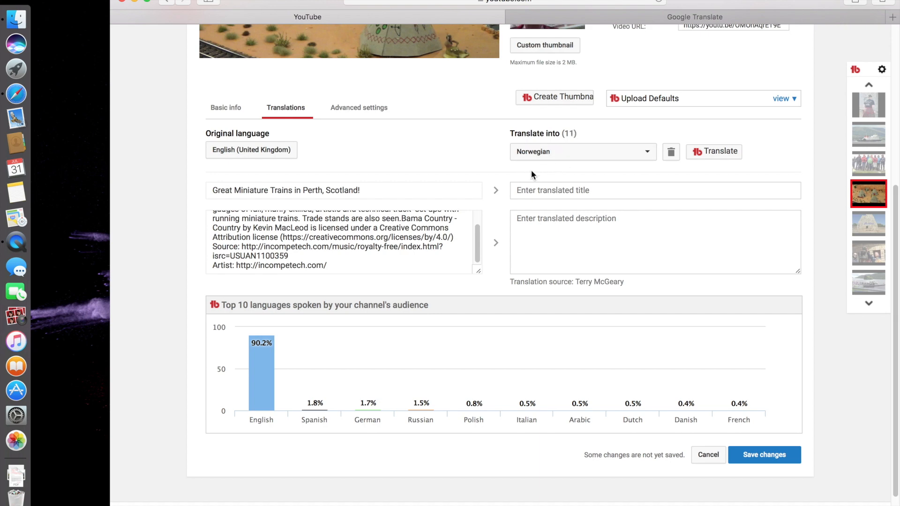
- Copy the original English title from YouTube into Google Translate in place of the description, and set the target language to Norwegian
left_click_drag(367, 188, 212, 190)
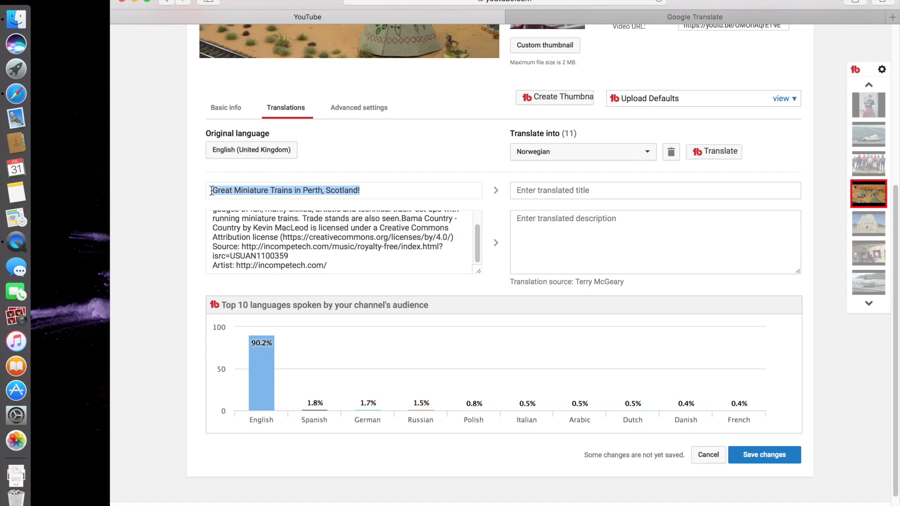
right_click(229, 190)
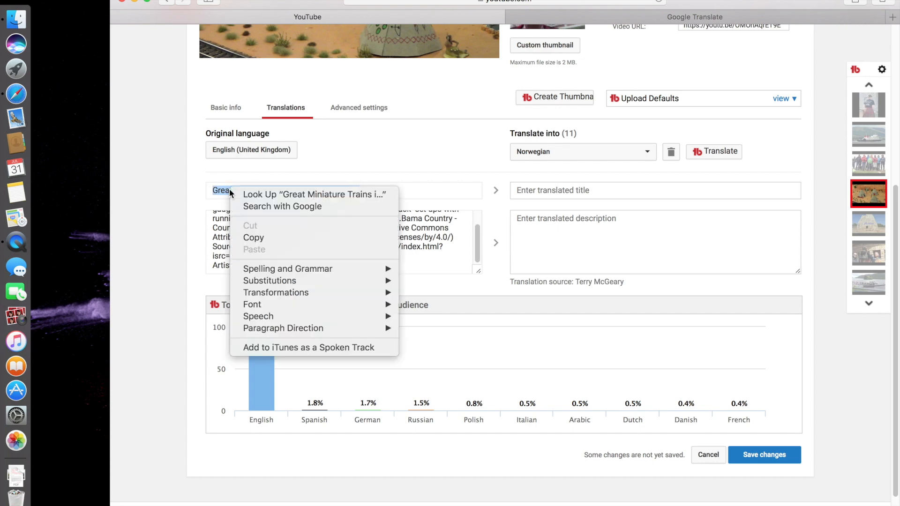
left_click(260, 237)
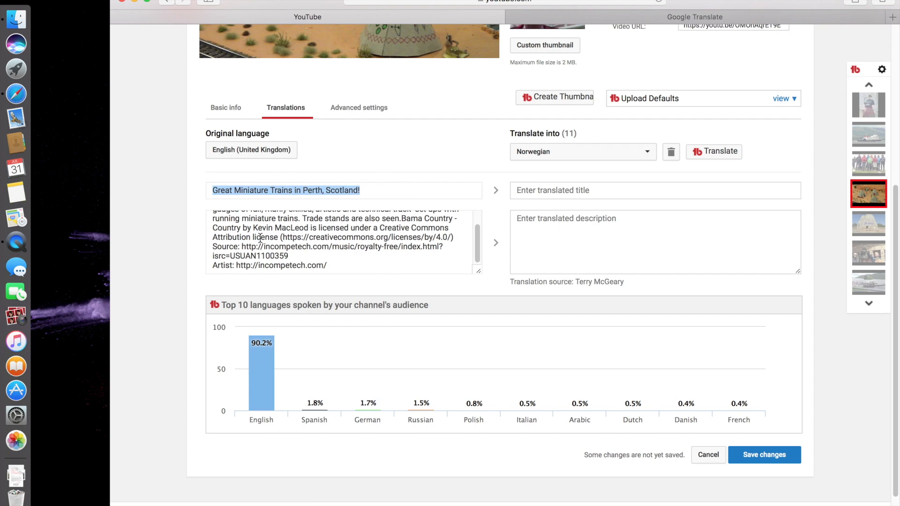
left_click(659, 16)
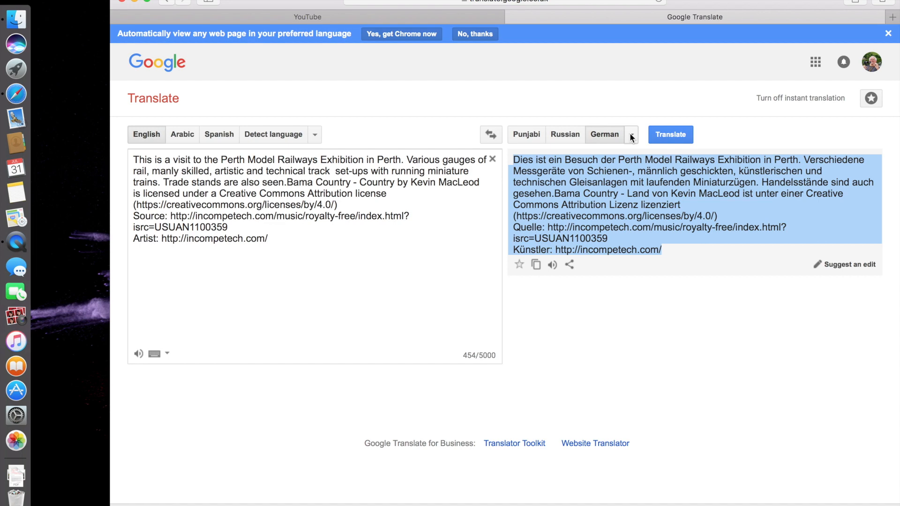
left_click(492, 161)
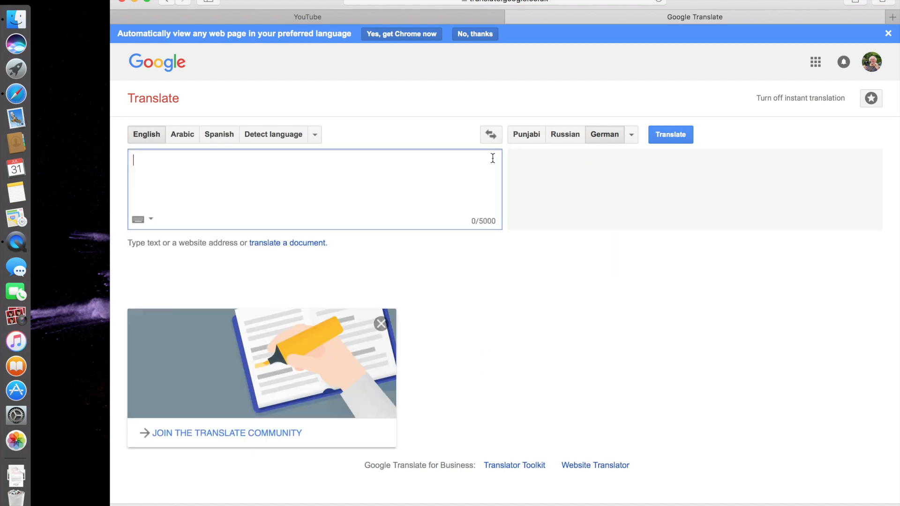
right_click(150, 155)
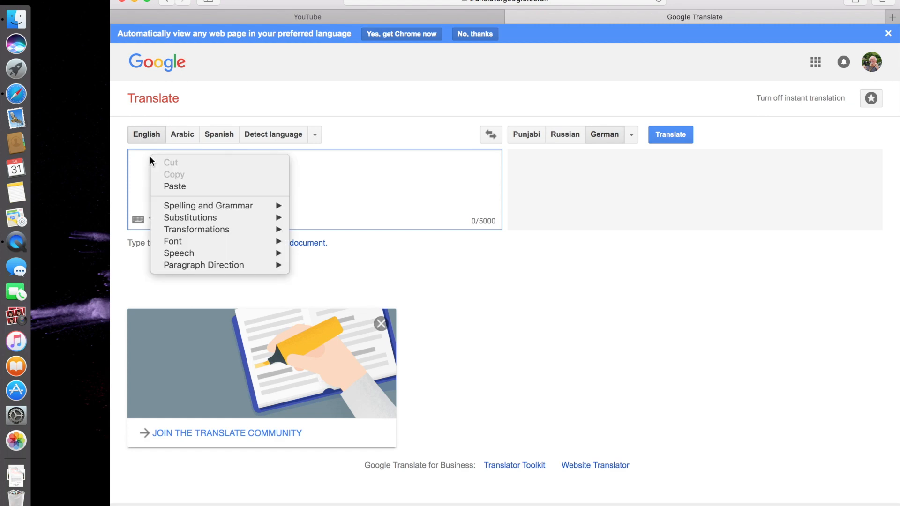
left_click(171, 187)
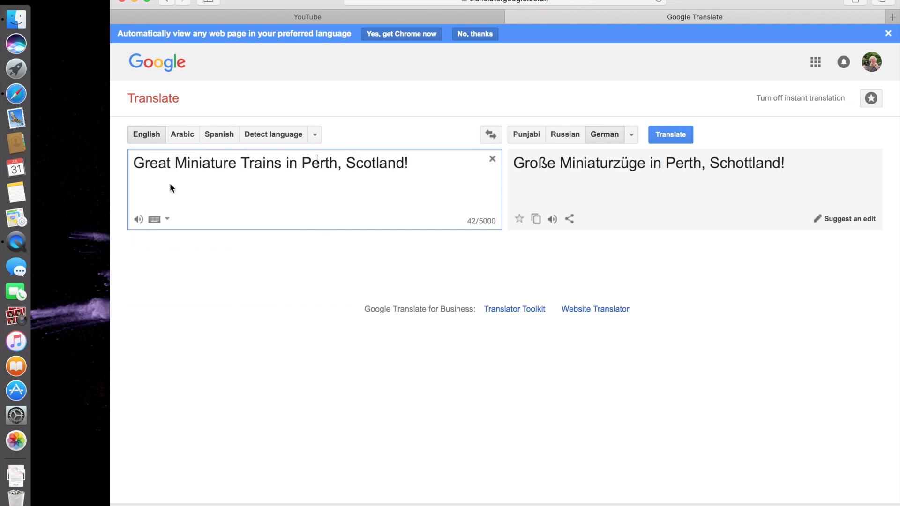
left_click(631, 134)
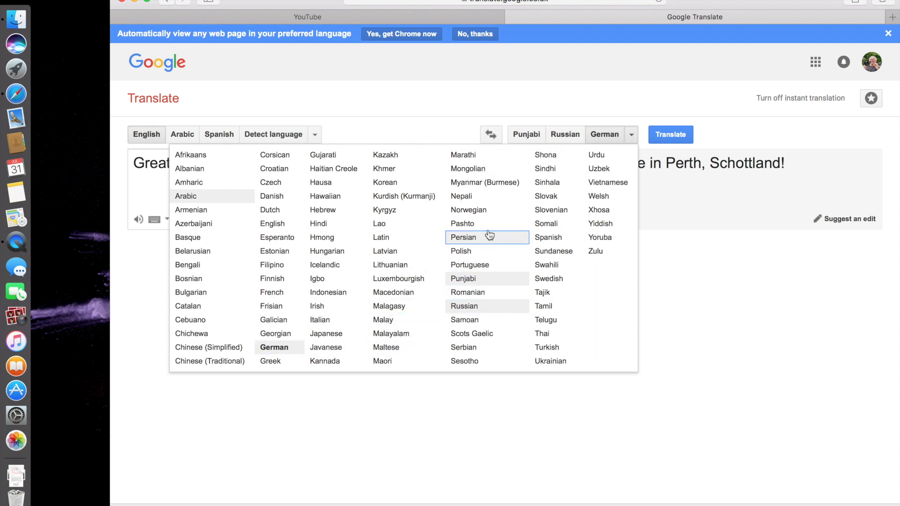
left_click(472, 209)
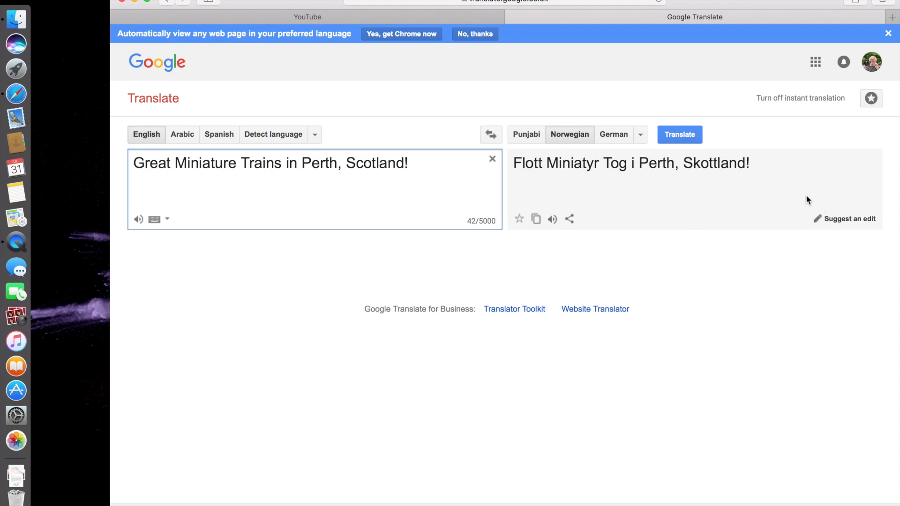
- Copy the Norwegian title "Flott Miniatyr Tog i Perth, Skottland!" from Google Translate and paste it as the translated title on YouTube
left_click_drag(751, 174, 515, 164)
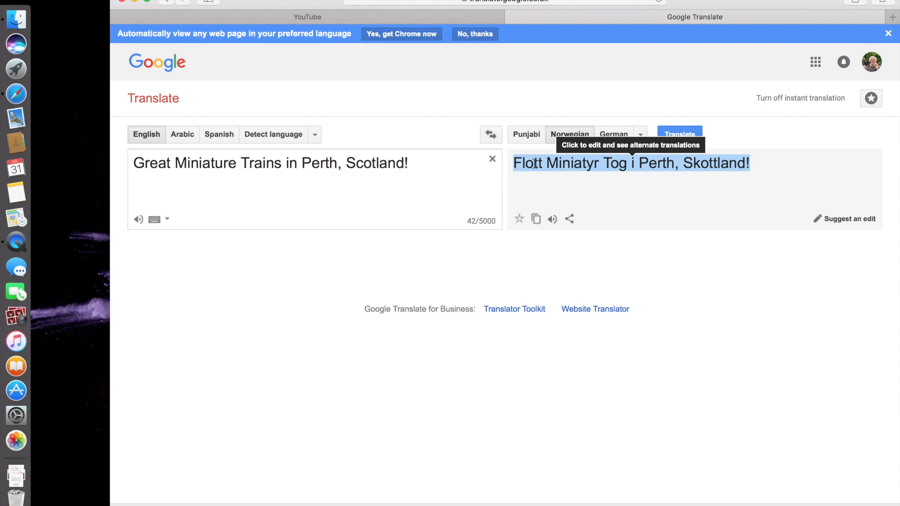
right_click(536, 163)
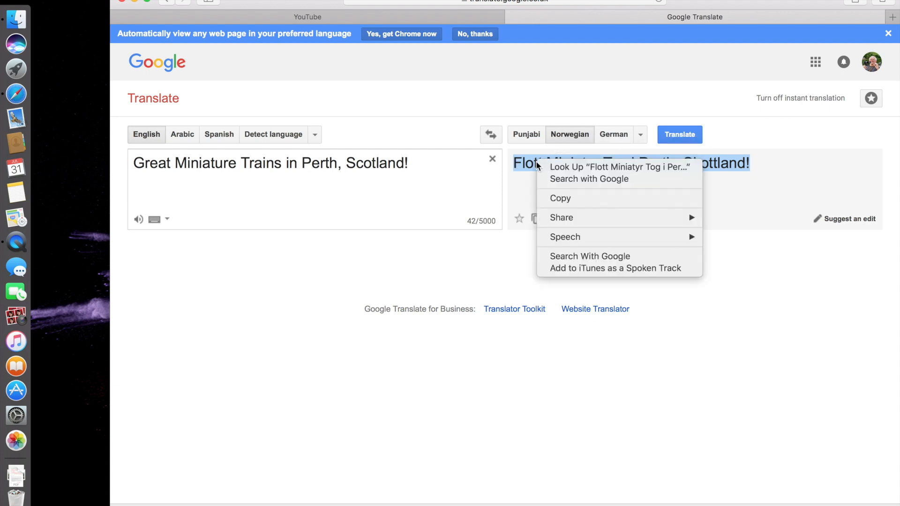
left_click(555, 198)
left_click(302, 17)
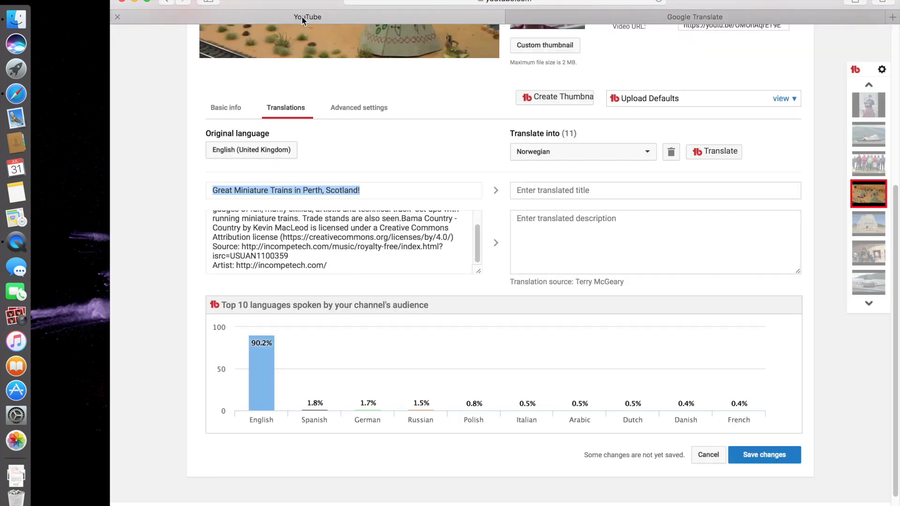
left_click(534, 190)
right_click(533, 190)
left_click(558, 220)
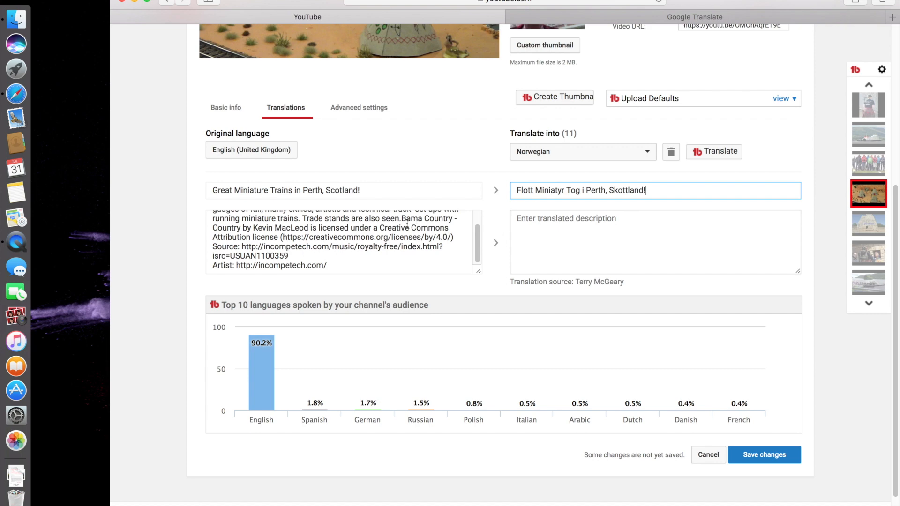
- Copy the full original English description from YouTube and paste it into Google Translate in place of the title for Norwegian translation
left_click_drag(329, 263, 293, 205)
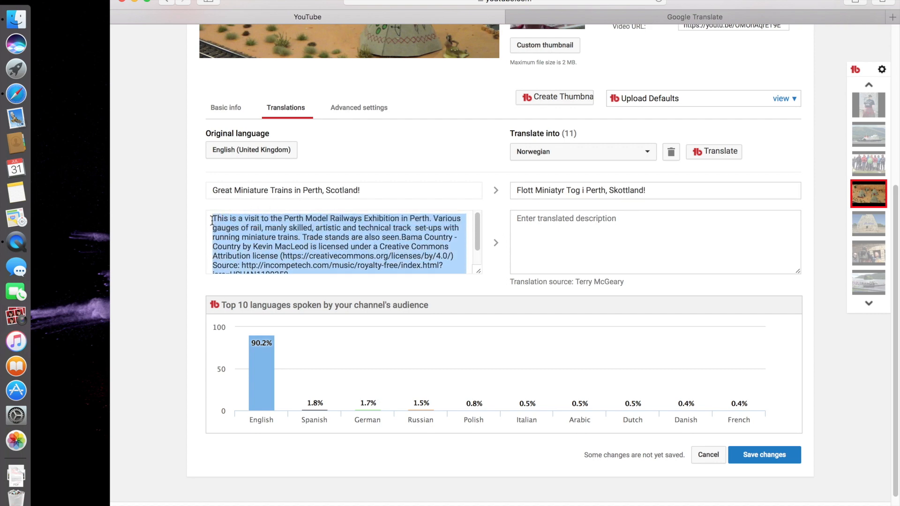
right_click(267, 231)
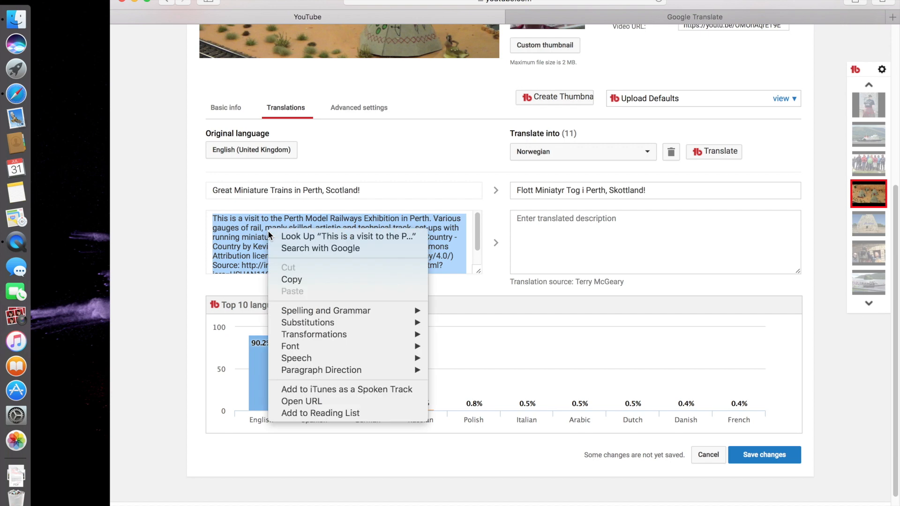
left_click(295, 280)
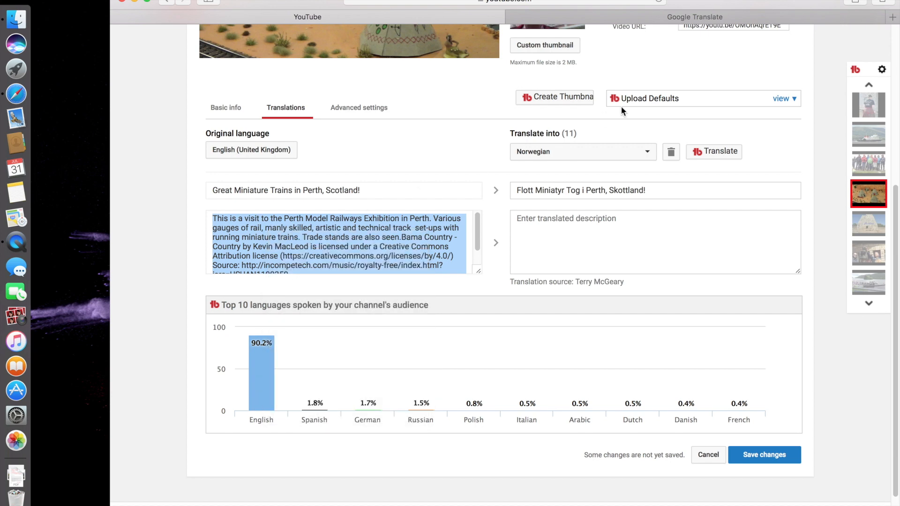
left_click(599, 16)
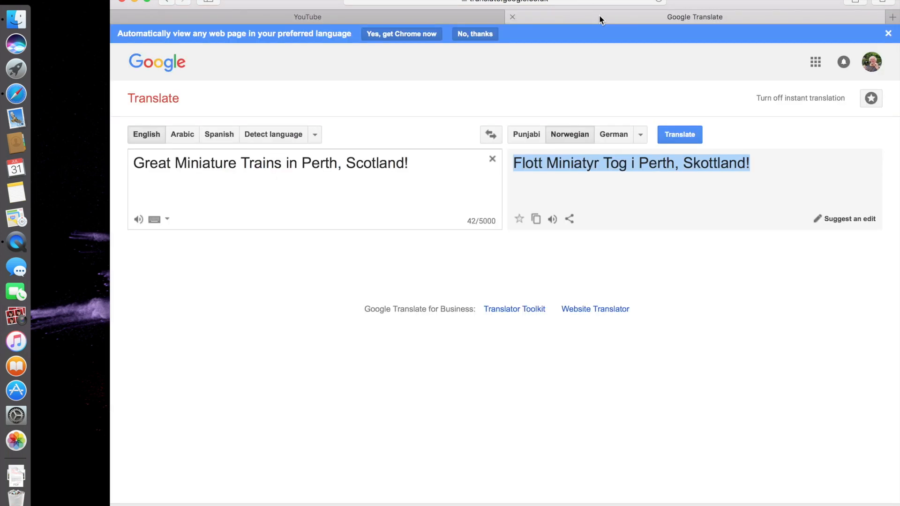
left_click(492, 160)
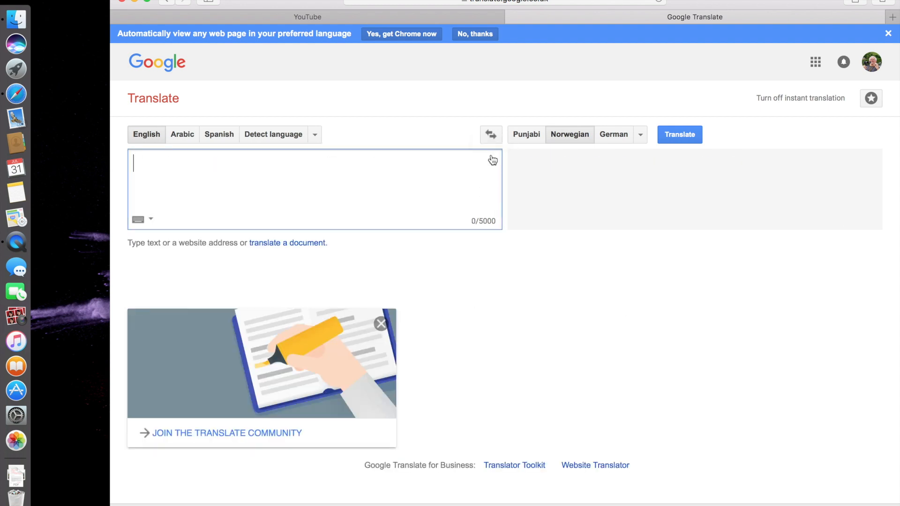
right_click(159, 163)
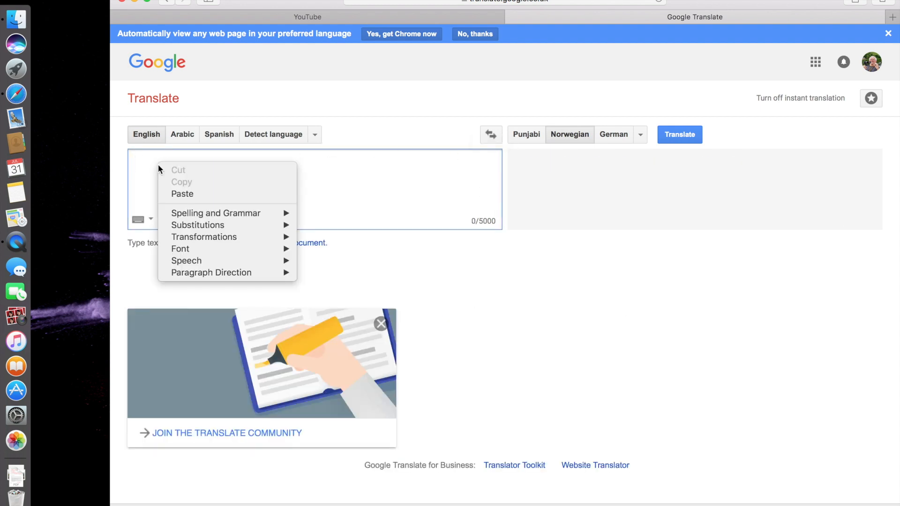
left_click(179, 193)
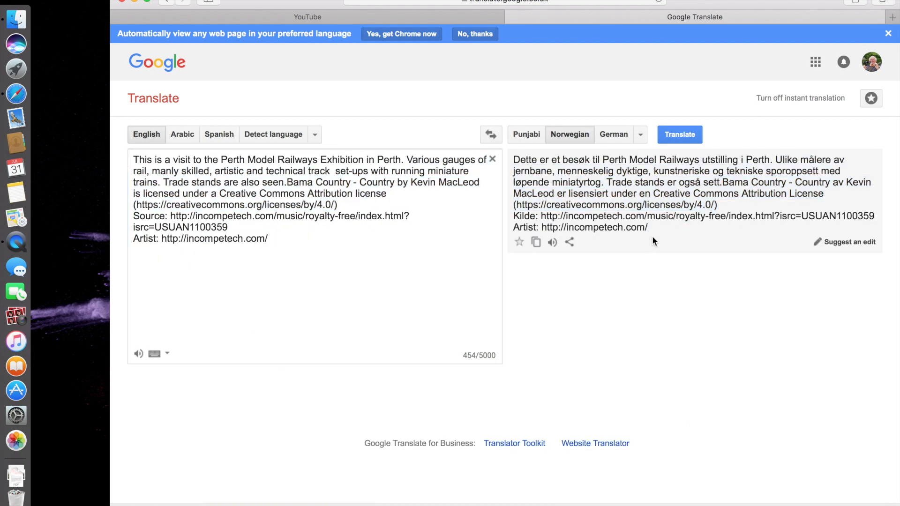
- Copy the complete Norwegian description from Google Translate, paste it as the translated description on YouTube, and save the changes
left_click_drag(652, 236, 520, 158)
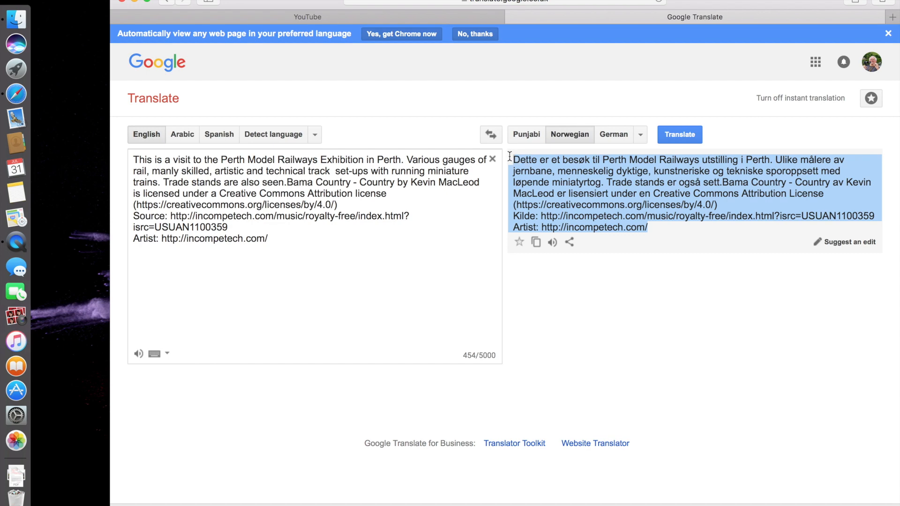
right_click(606, 208)
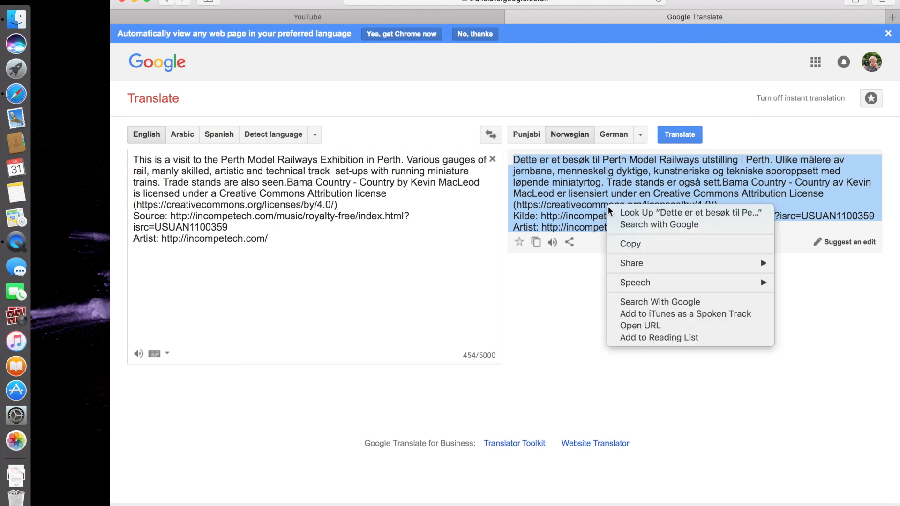
left_click(637, 244)
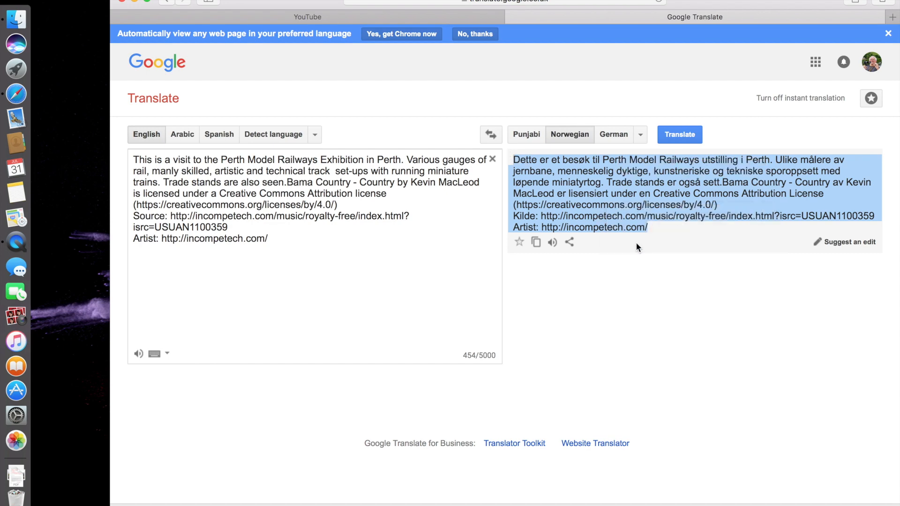
left_click(322, 15)
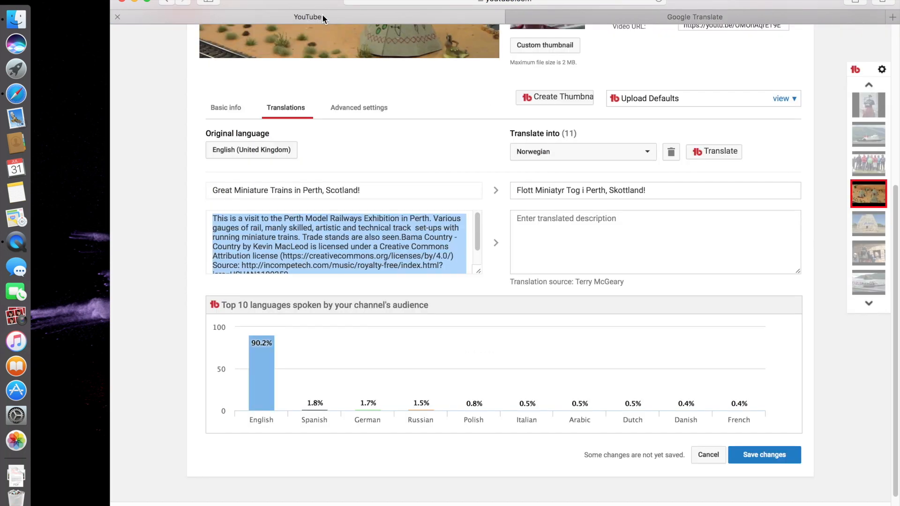
left_click(552, 227)
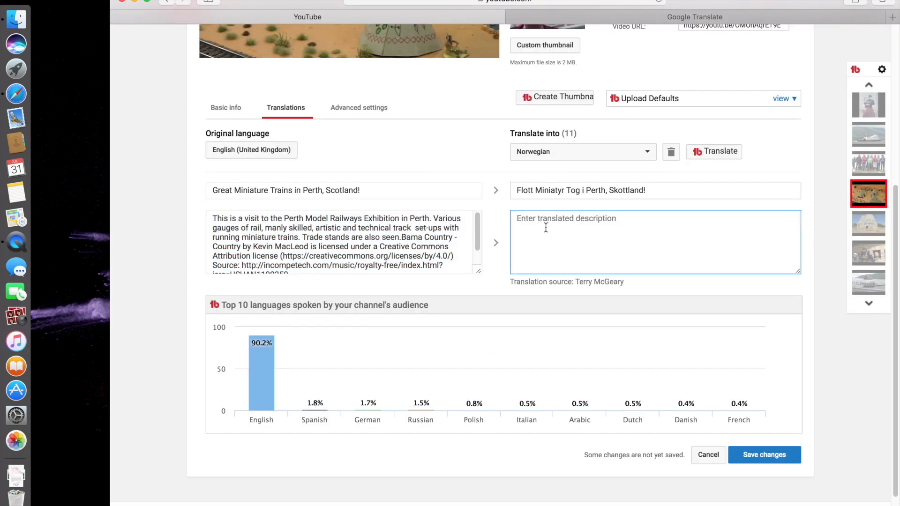
right_click(545, 225)
left_click(569, 257)
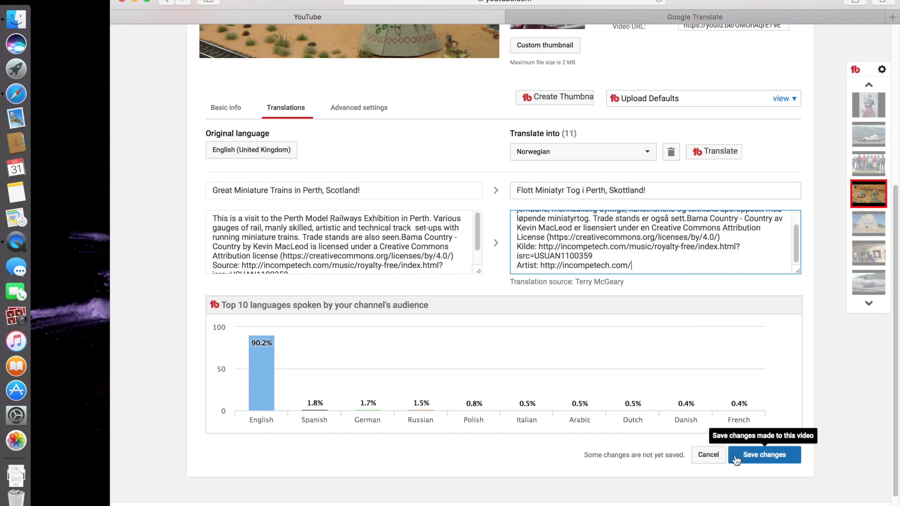
left_click(763, 457)
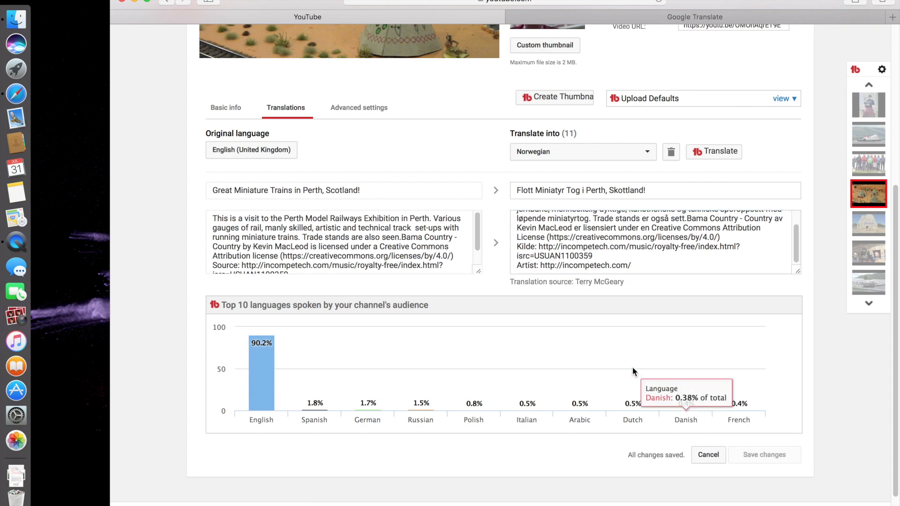
- Review the list of languages the video's title and description have been translated into
left_click_drag(897, 195, 886, 143)
left_click(650, 240)
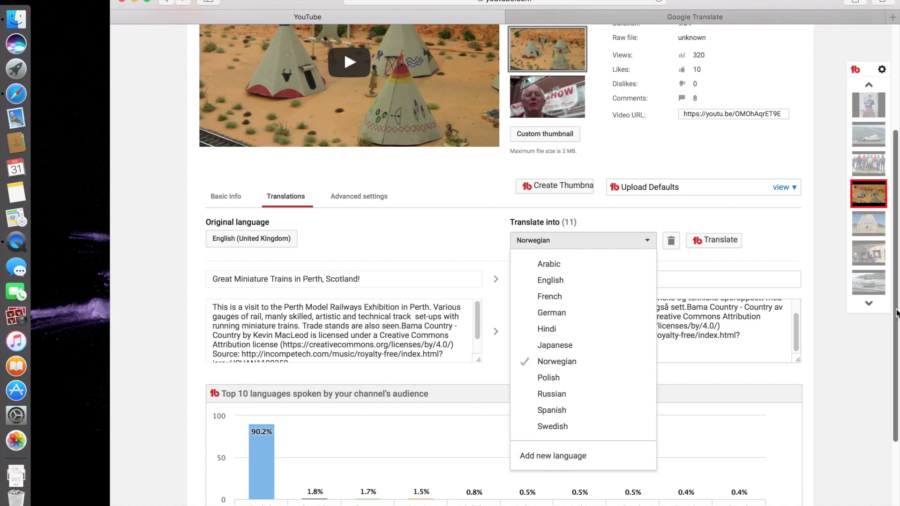
scroll(897, 313, "up", 5)
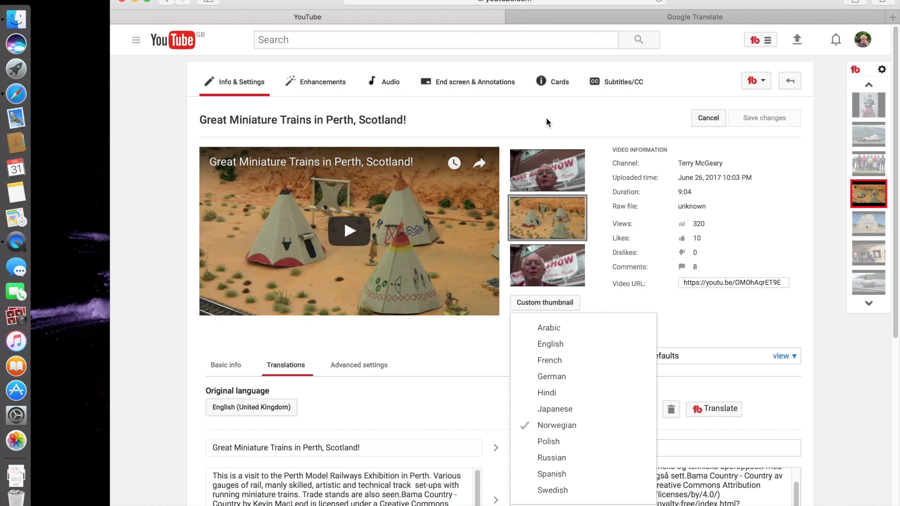
- Close the browser window and quit QuickTime Player
left_click(121, 2)
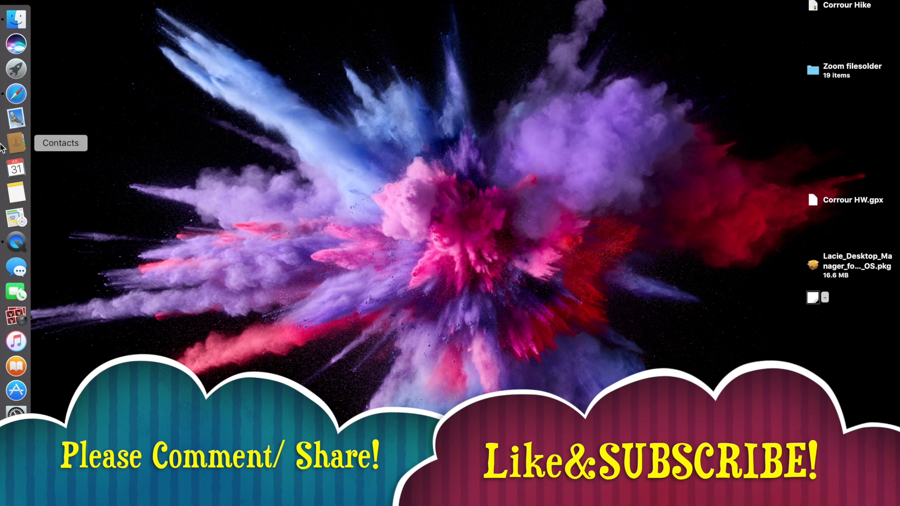
right_click(21, 243)
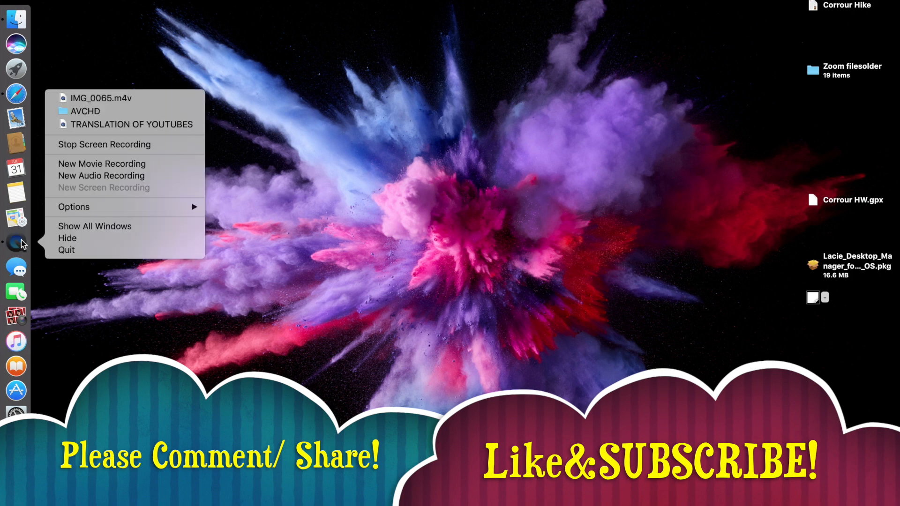
left_click(66, 251)
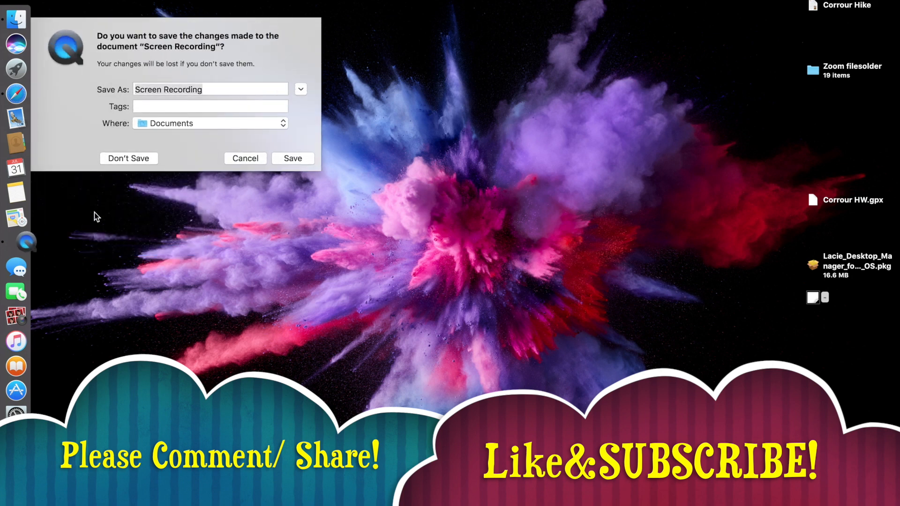